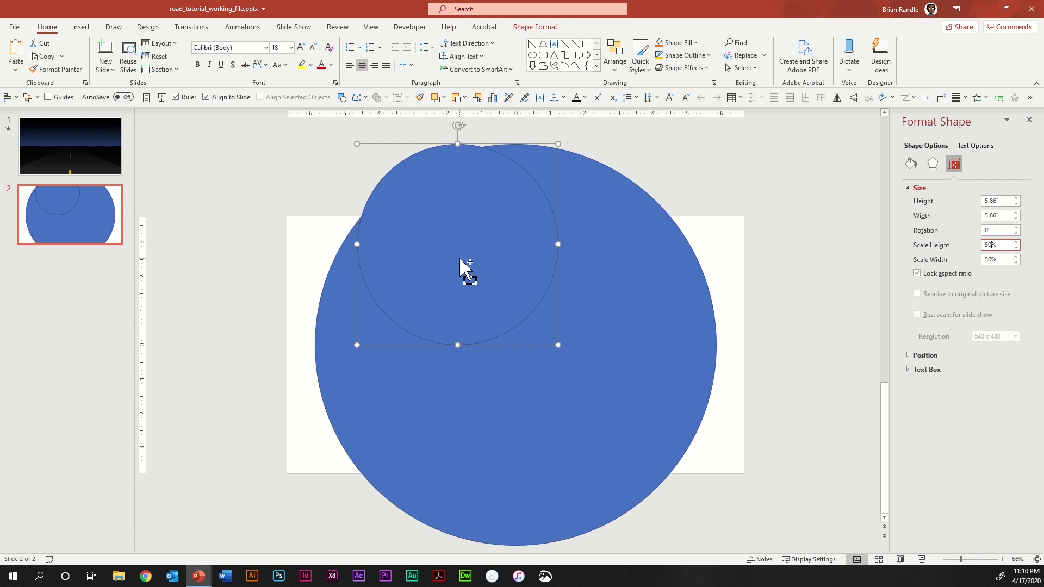
# Place a copy of the 5.86-inch circle beside it and scale the copy to 50%
pyautogui.moveTo(460, 258); pyautogui.dragTo(580, 247)
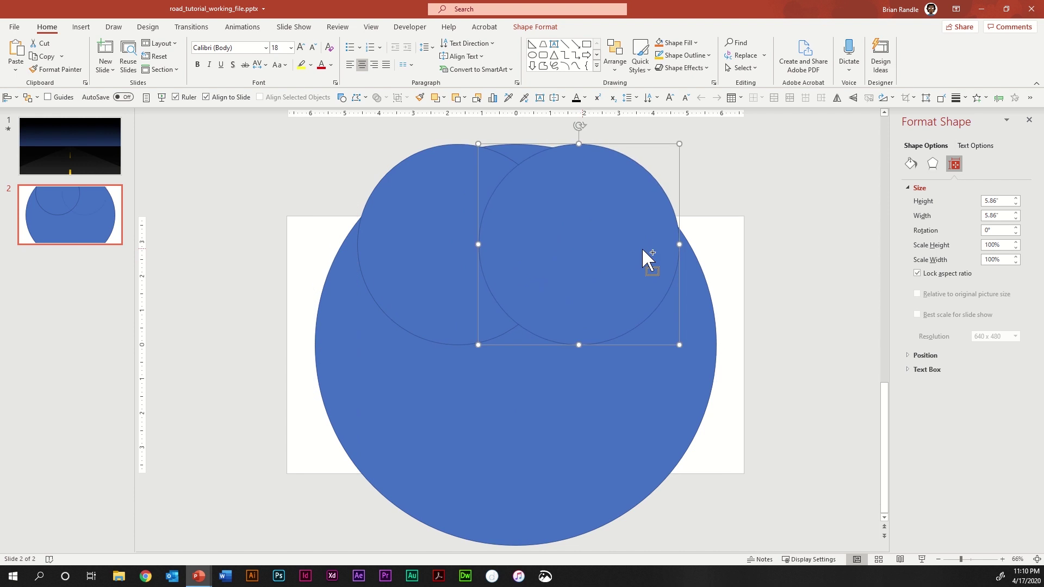
pyautogui.doubleClick(990, 245)
pyautogui.write('50')
pyautogui.press('Return')
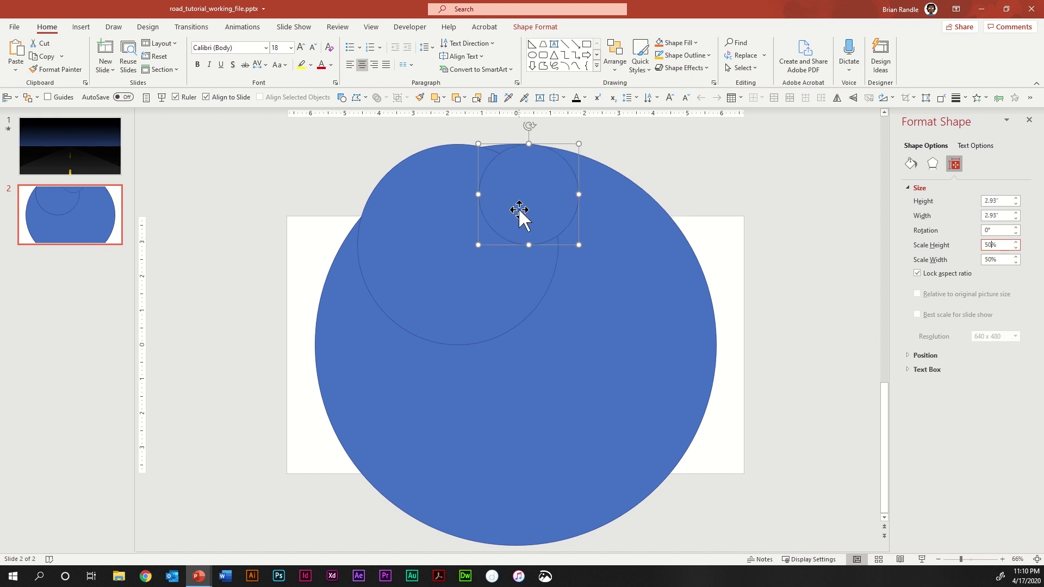
# Place a copy of the 2.93-inch circle beside it and scale the copy to 50%
pyautogui.moveTo(519, 216); pyautogui.dragTo(589, 202)
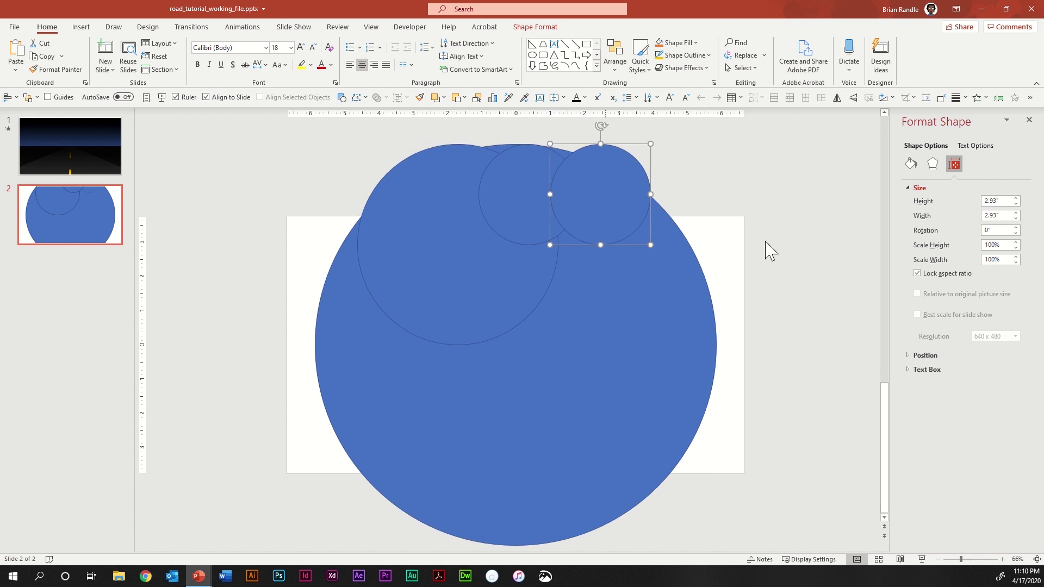
pyautogui.doubleClick(989, 244)
pyautogui.write('50')
pyautogui.press('Return')
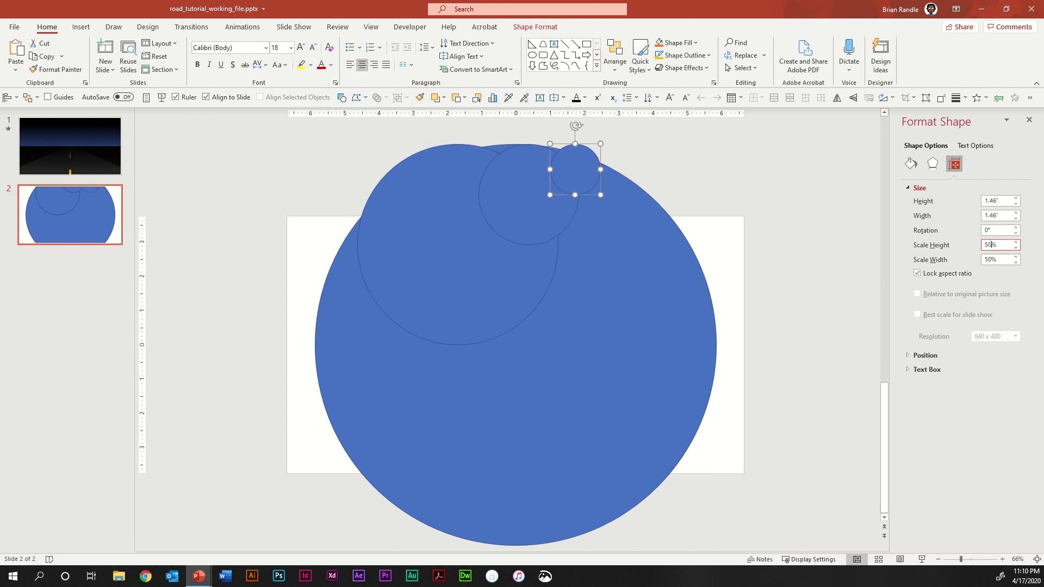
# Place a copy of the 1.46-inch circle beside it and scale the copy to 50%
pyautogui.moveTo(574, 178); pyautogui.dragTo(646, 177)
pyautogui.doubleClick(1005, 245)
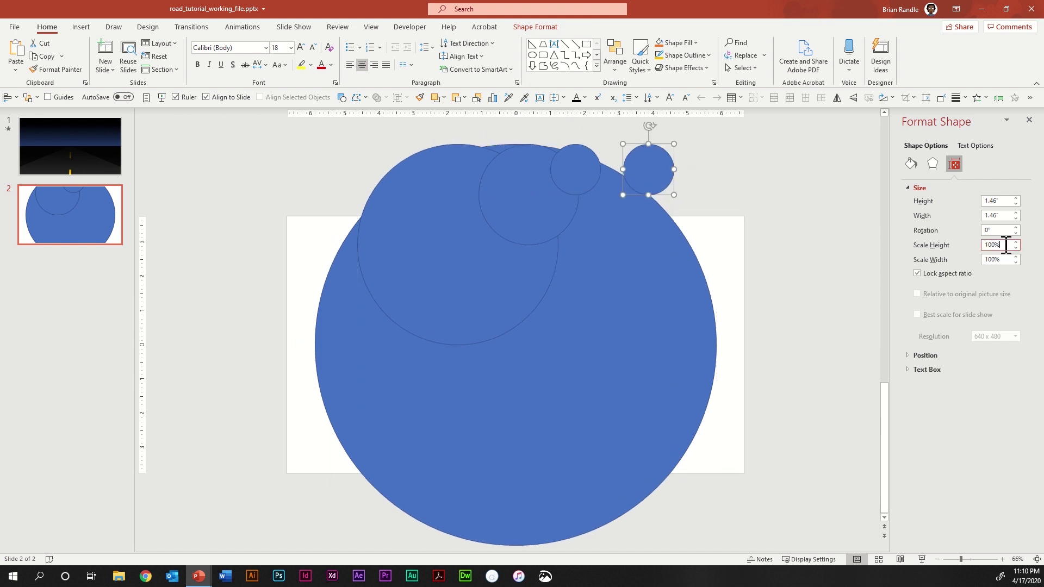
pyautogui.write('50')
pyautogui.press('Return')
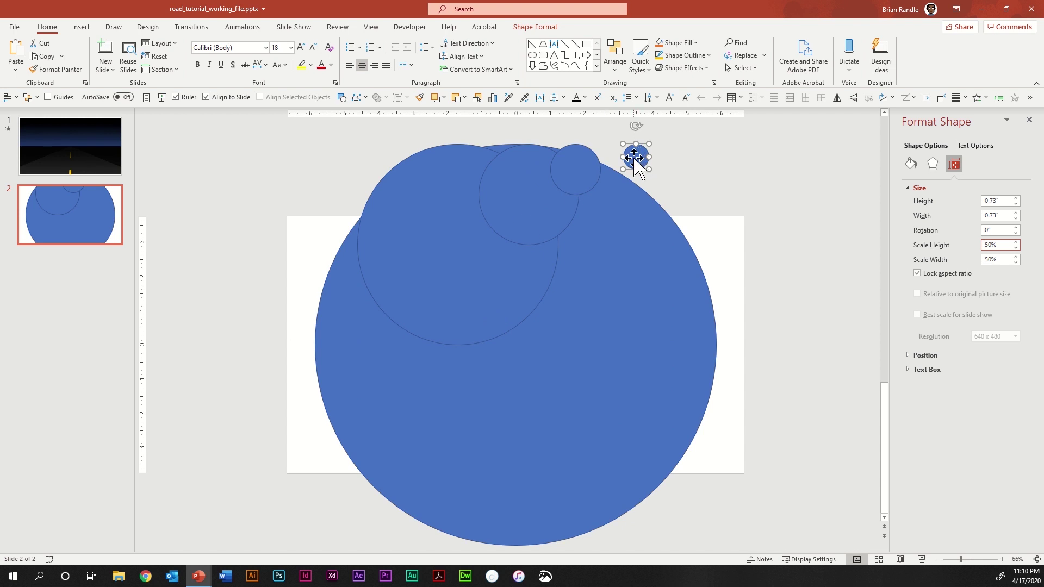
# Place a copy of the 0.73-inch circle beside it and scale the copy to 50%
pyautogui.moveTo(634, 157); pyautogui.dragTo(687, 158)
pyautogui.doubleClick(989, 244)
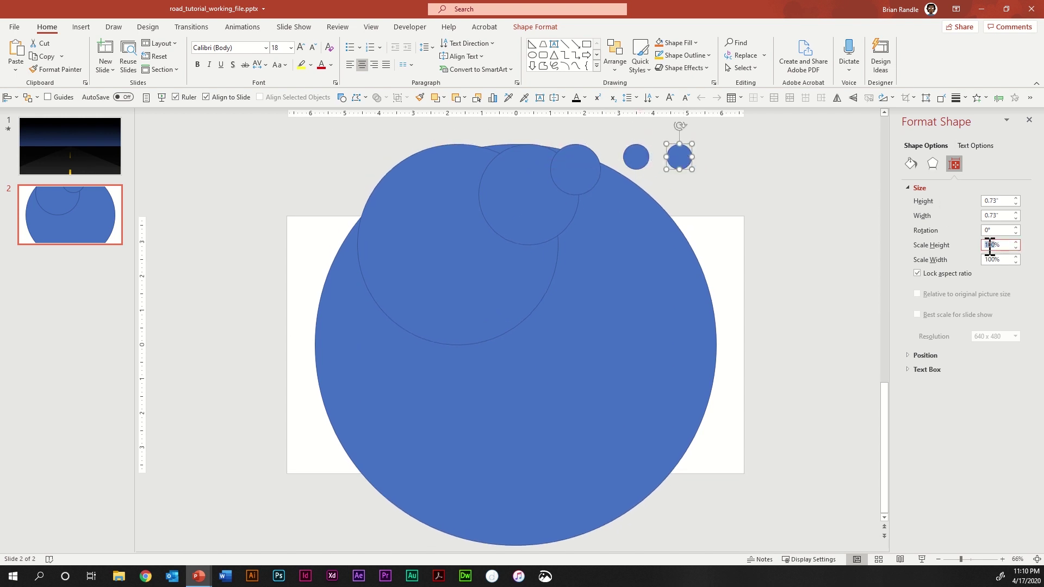
pyautogui.write('50')
pyautogui.press('Return')
# Duplicate the 0.37-inch circle and scale the copy to 50%
pyautogui.click(675, 152)
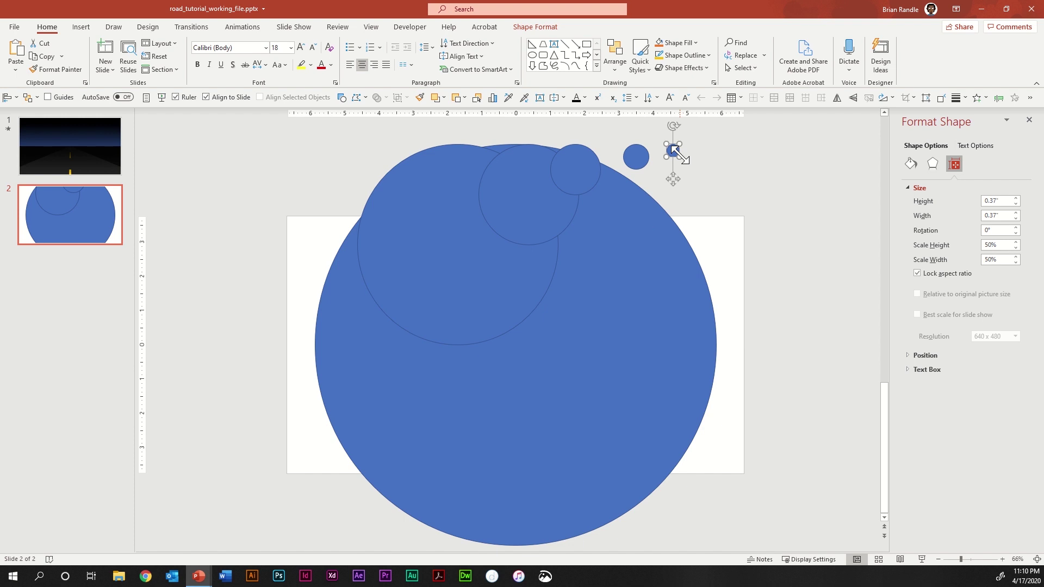
pyautogui.hotkey('ctrl', 'd')
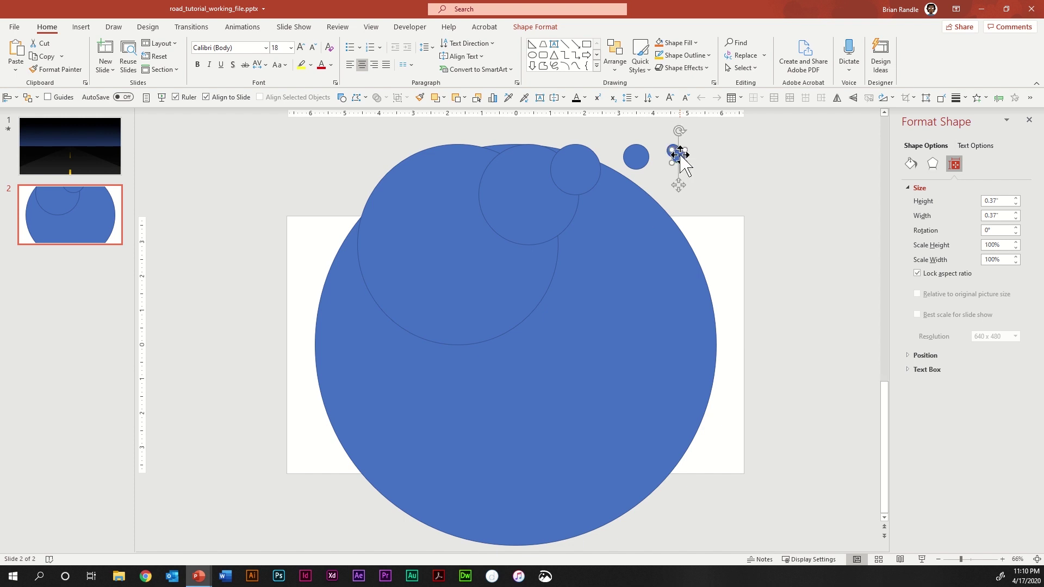
pyautogui.doubleClick(991, 245)
pyautogui.write('50')
pyautogui.press('Return')
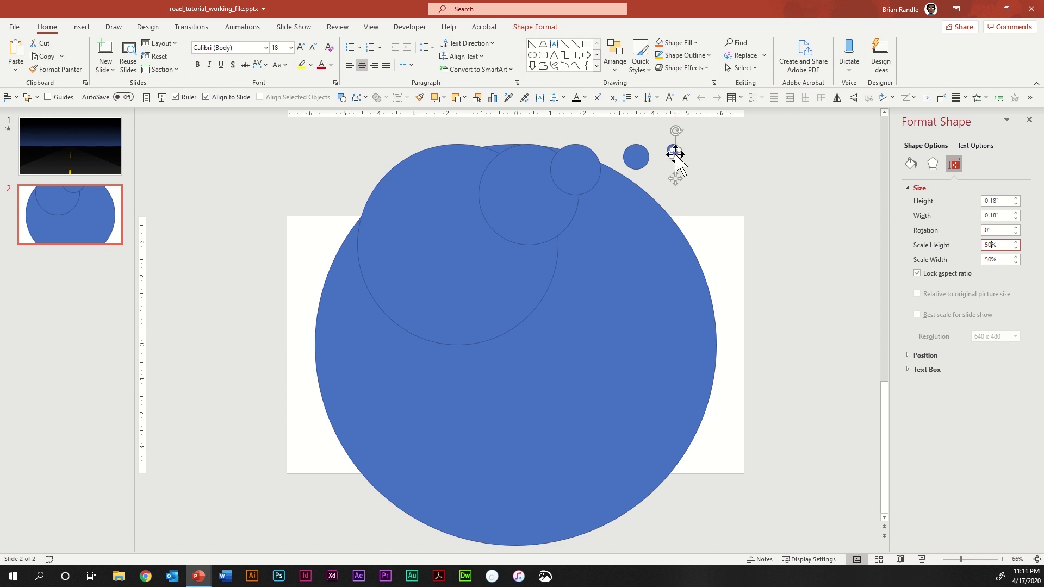
# Duplicate the 0.18-inch circle and scale the copy to 50%
pyautogui.click(674, 155)
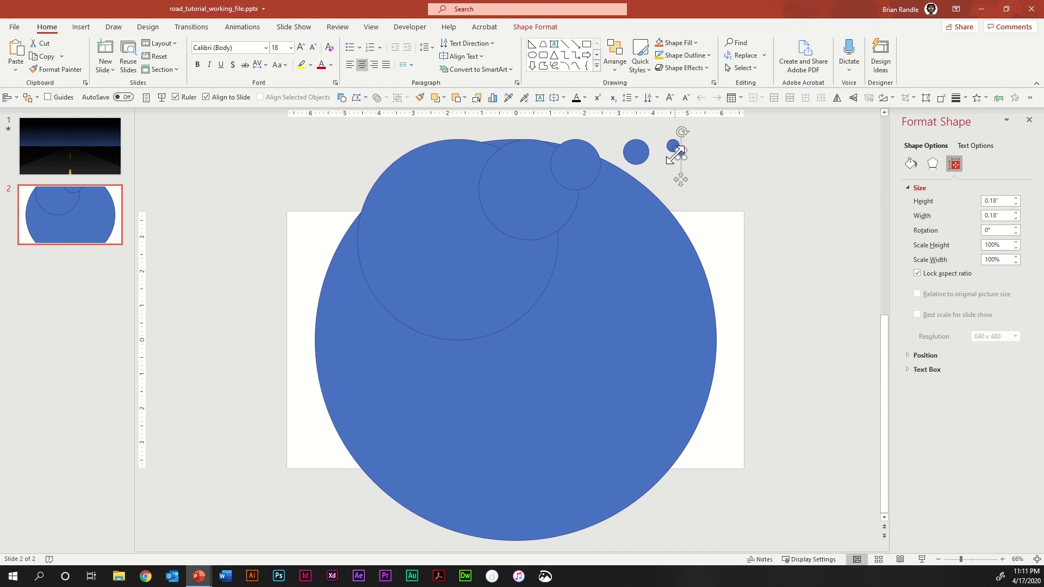
pyautogui.doubleClick(989, 243)
pyautogui.write('50')
pyautogui.press('Return')
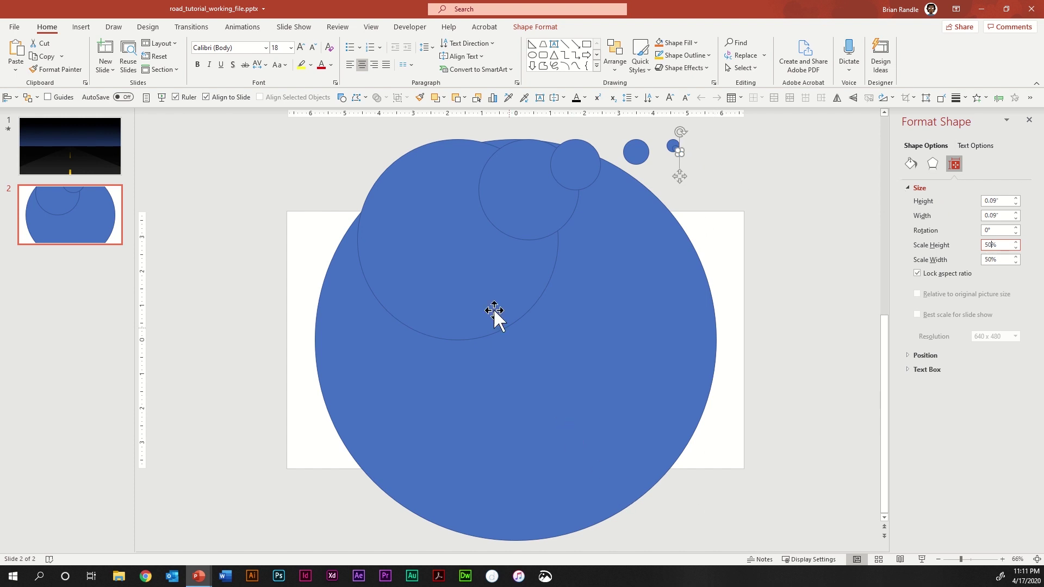
# Duplicate the 0.09-inch circle and scale the copy to 50%
pyautogui.click(707, 158)
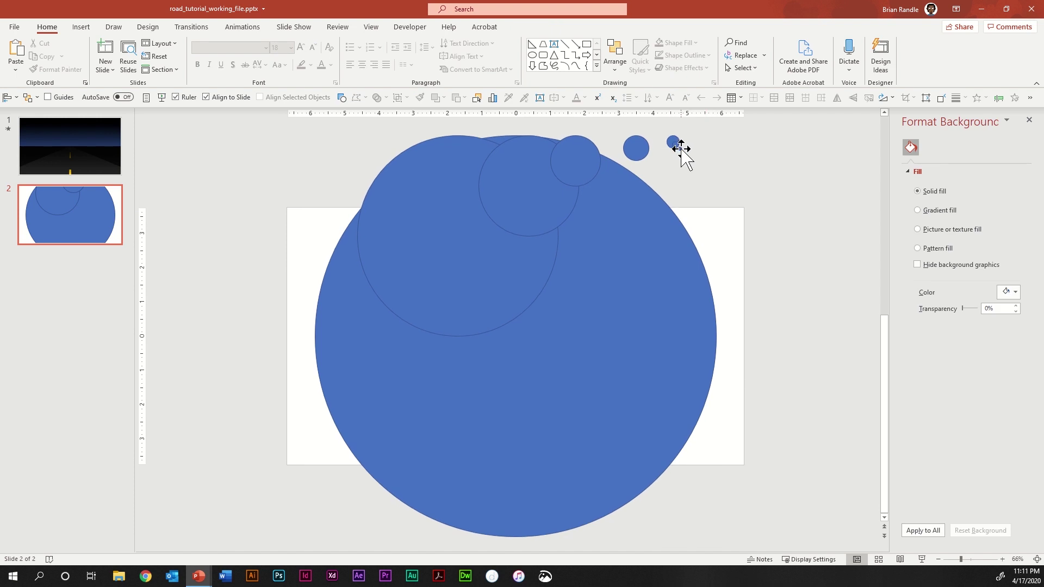
pyautogui.click(679, 148)
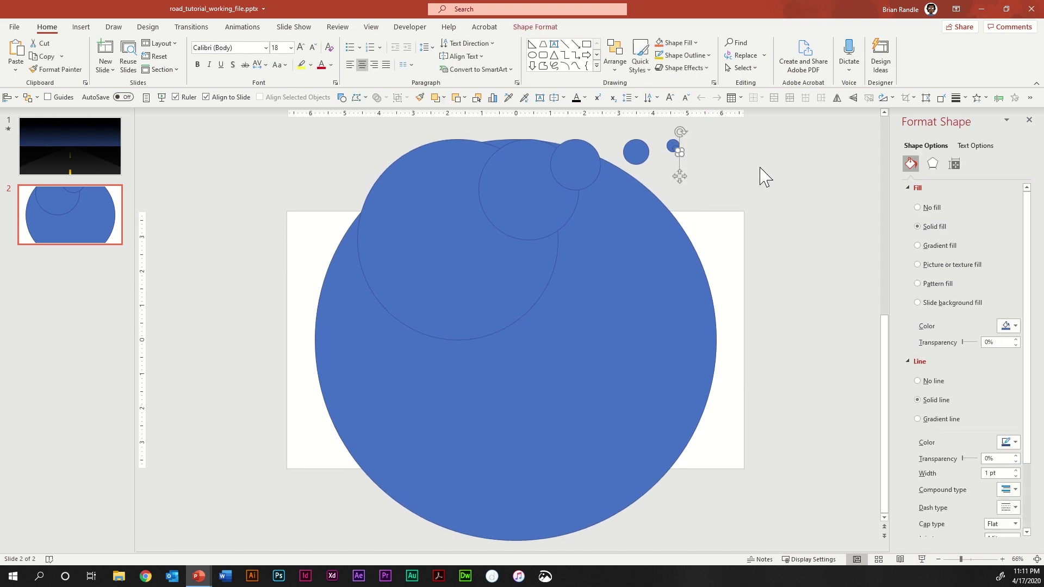
pyautogui.click(955, 165)
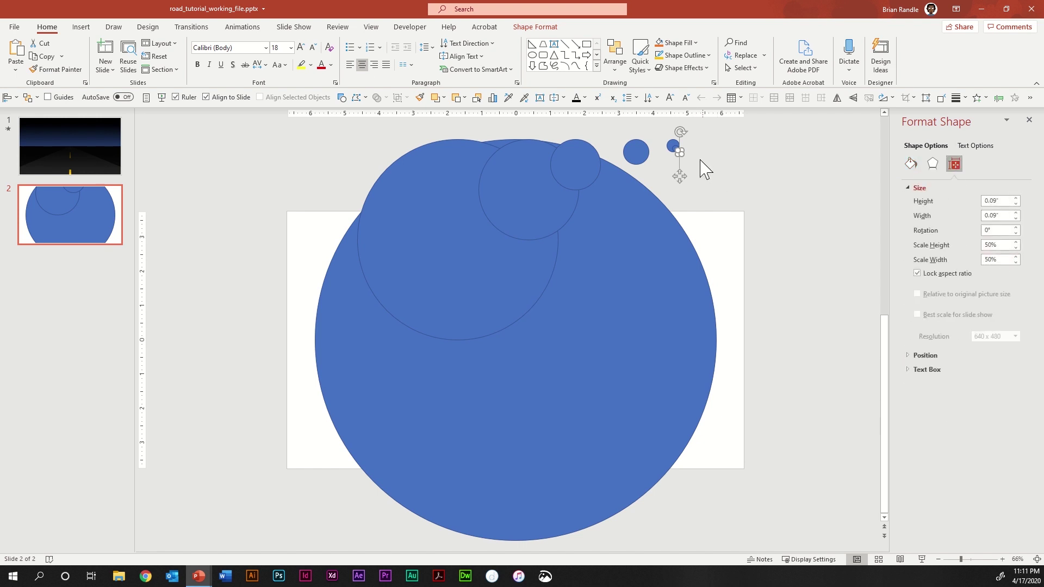
pyautogui.doubleClick(992, 245)
pyautogui.write('100')
pyautogui.press('Return')
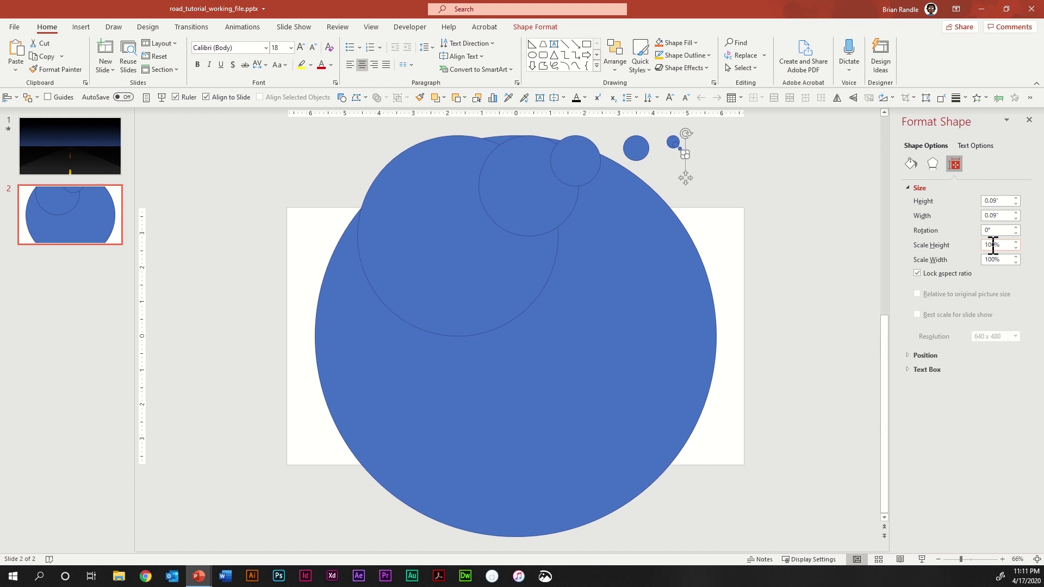
pyautogui.click(992, 245)
pyautogui.doubleClick(993, 246)
pyautogui.write('50')
pyautogui.press('Return')
# Duplicate the 0.05-inch circle, scale the copy to 50% and deselect it
pyautogui.hotkey('ctrl', 'd')
pyautogui.doubleClick(990, 244)
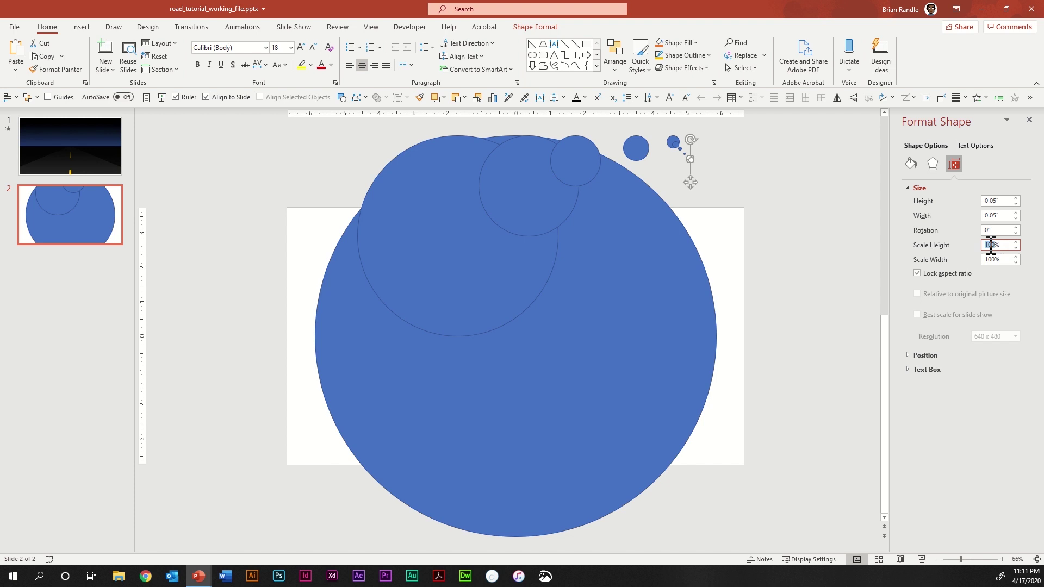
pyautogui.write('50')
pyautogui.press('Return')
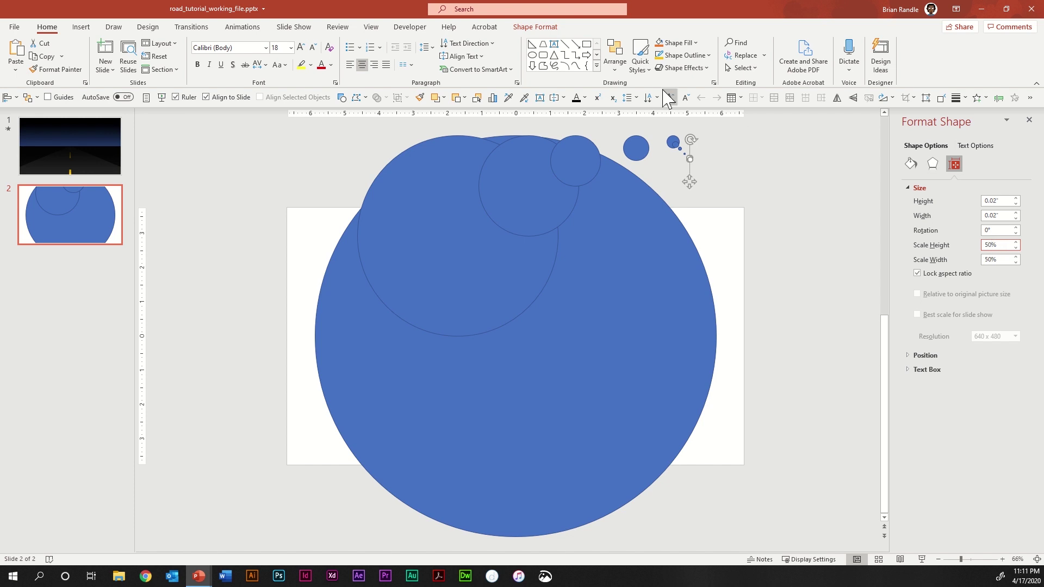
pyautogui.click(748, 189)
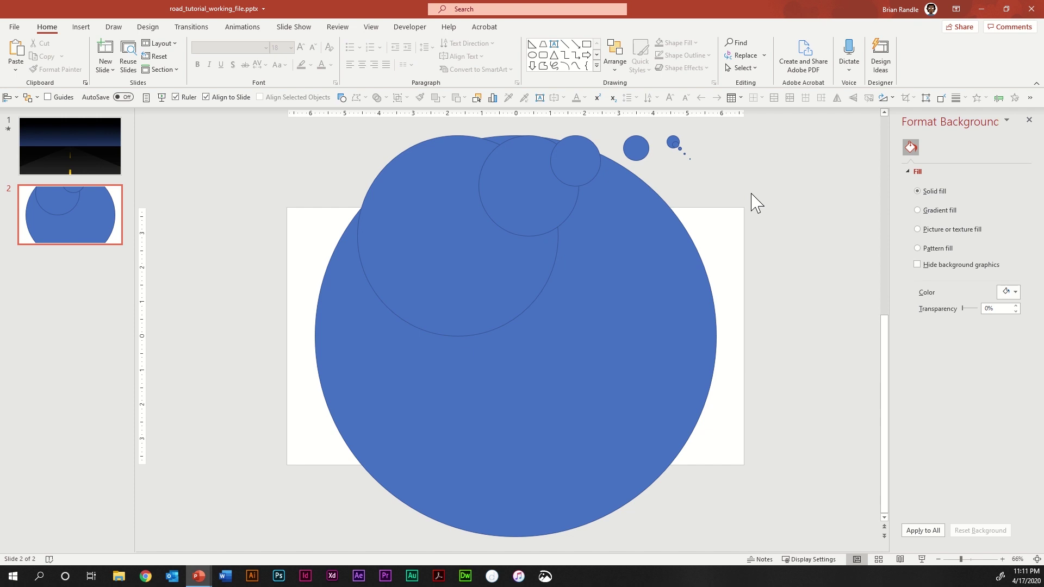
# Align all the circles to the center and middle of the slide so they are concentric
pyautogui.hotkey('ctrl', 'a')
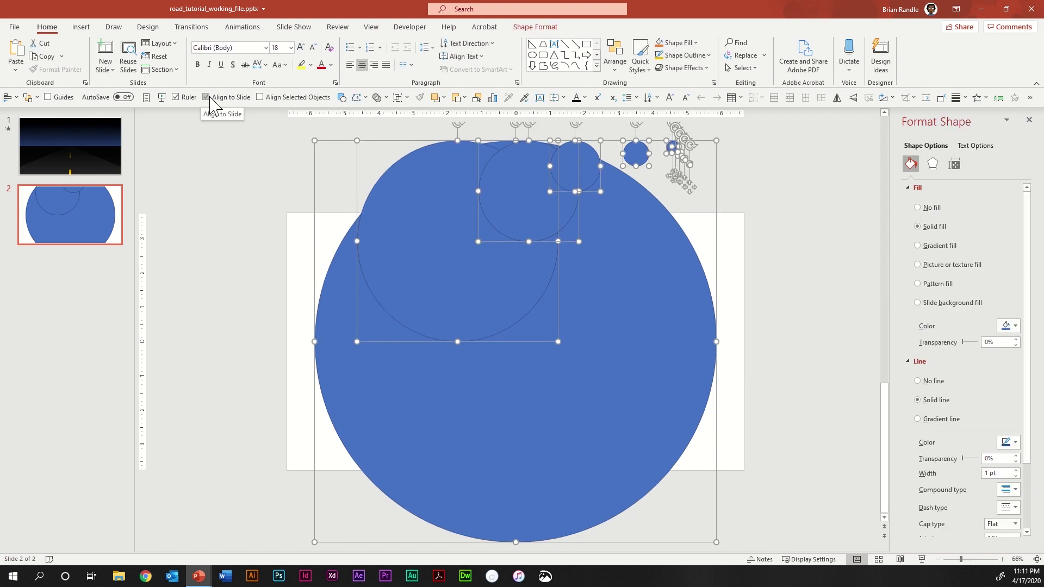
pyautogui.click(621, 68)
pyautogui.moveTo(656, 244)
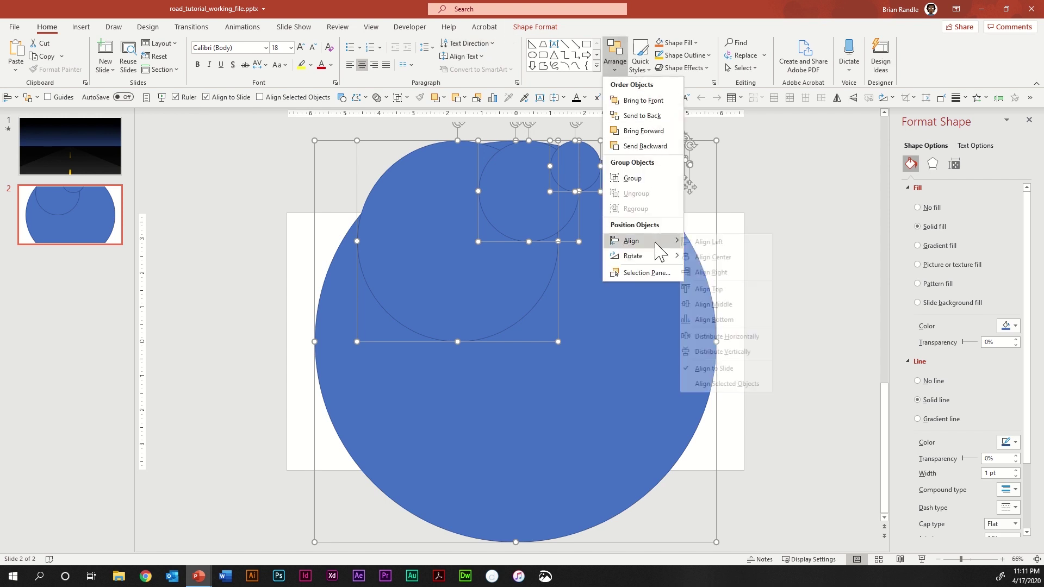
pyautogui.click(709, 258)
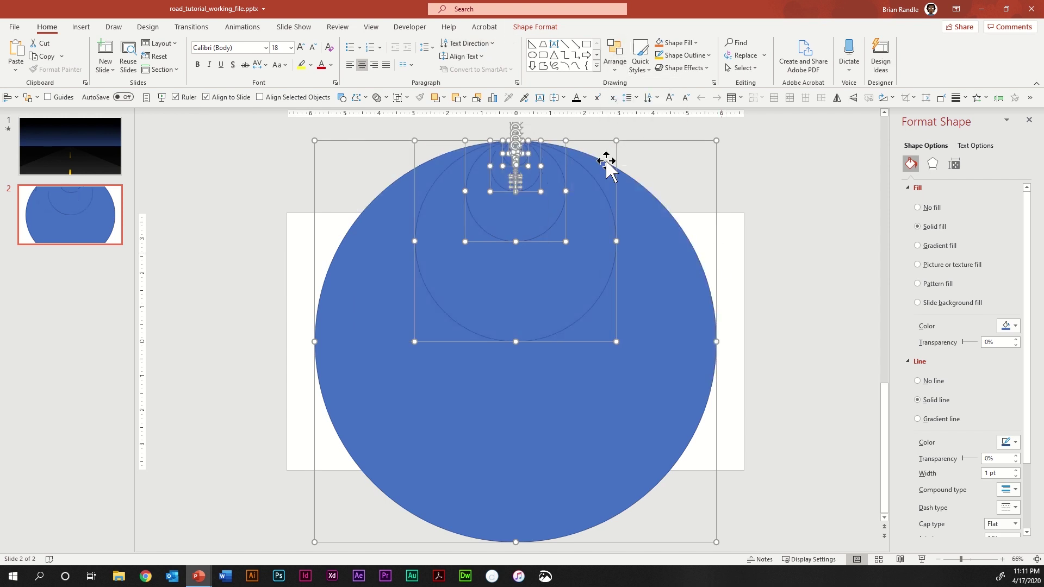
pyautogui.click(618, 69)
pyautogui.moveTo(655, 246)
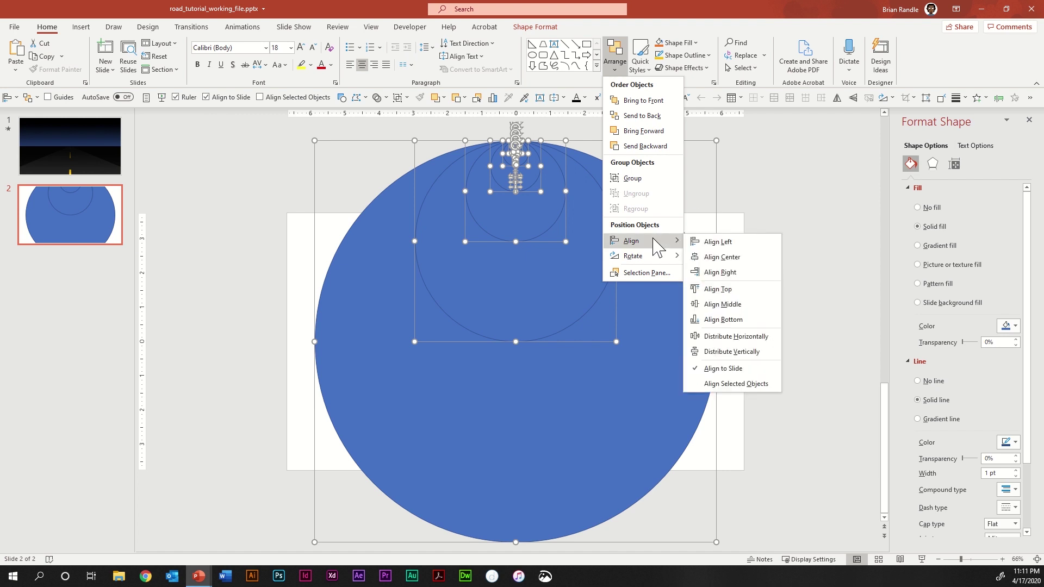
pyautogui.click(730, 306)
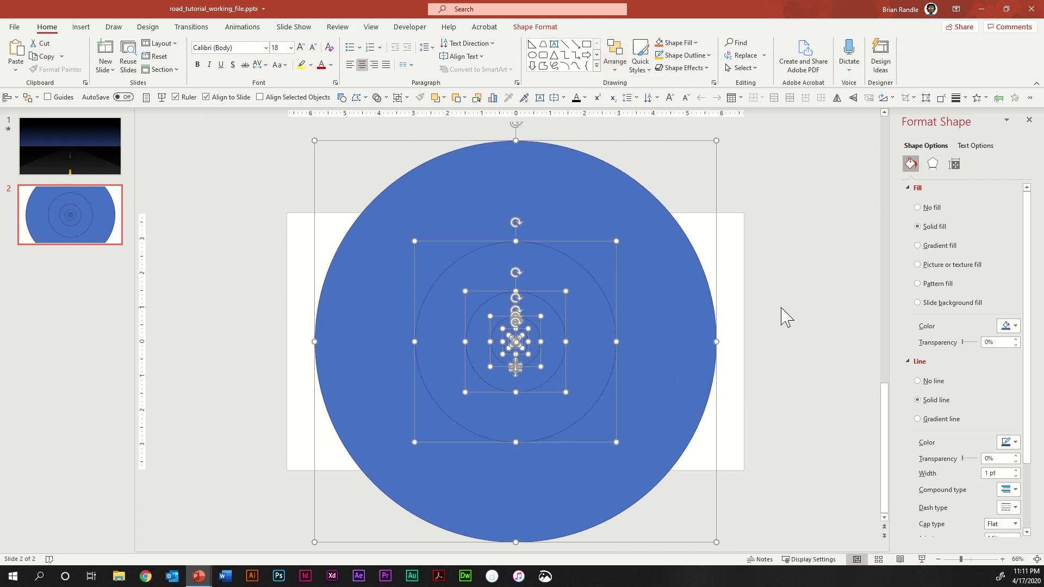
# Remove the fill from all the circles and set their outline width to 0.25 pt
pyautogui.click(936, 208)
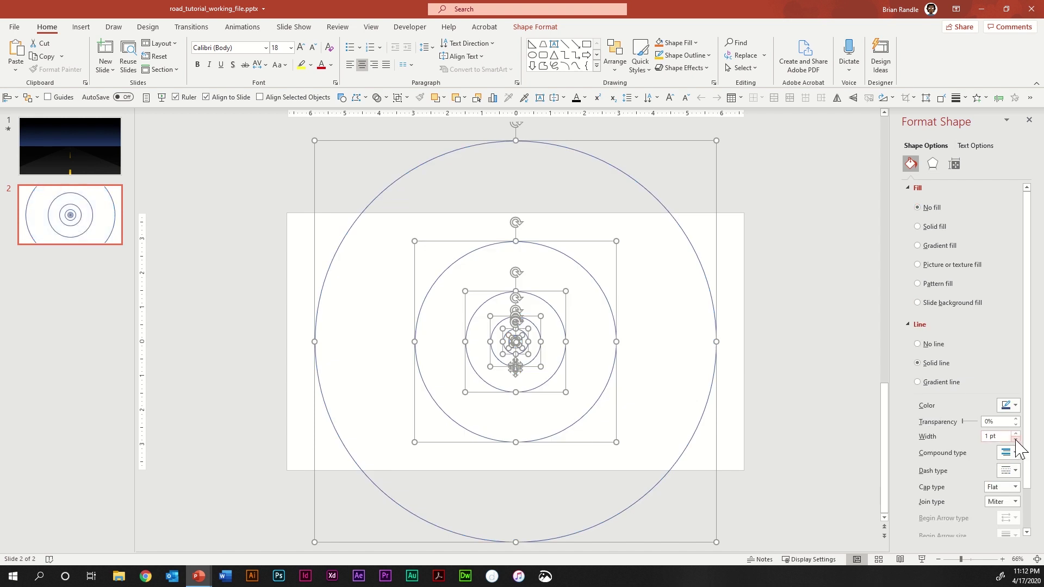
pyautogui.moveTo(1003, 437); pyautogui.dragTo(974, 444)
pyautogui.write('.25')
pyautogui.press('Return')
# Group all the concentric circles into one object
pyautogui.click(652, 196)
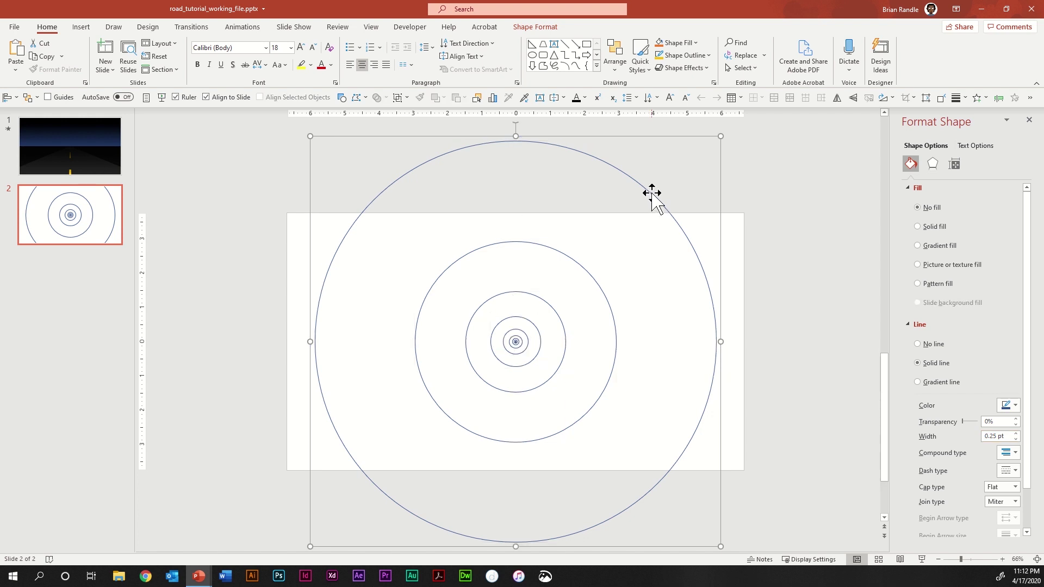
pyautogui.hotkey('ctrl', 'a')
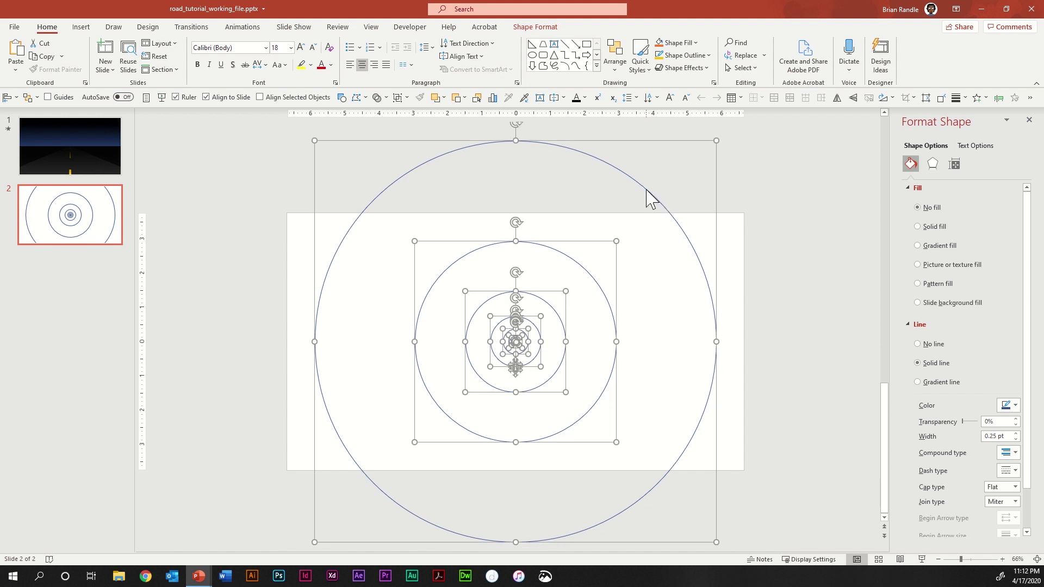
pyautogui.rightClick(647, 191)
pyautogui.moveTo(685, 269)
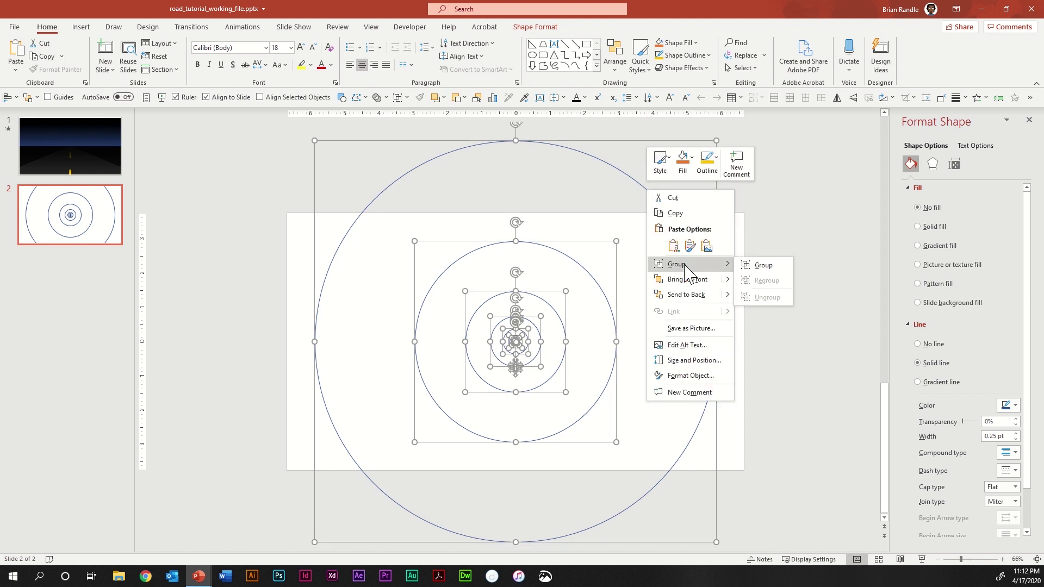
pyautogui.click(761, 265)
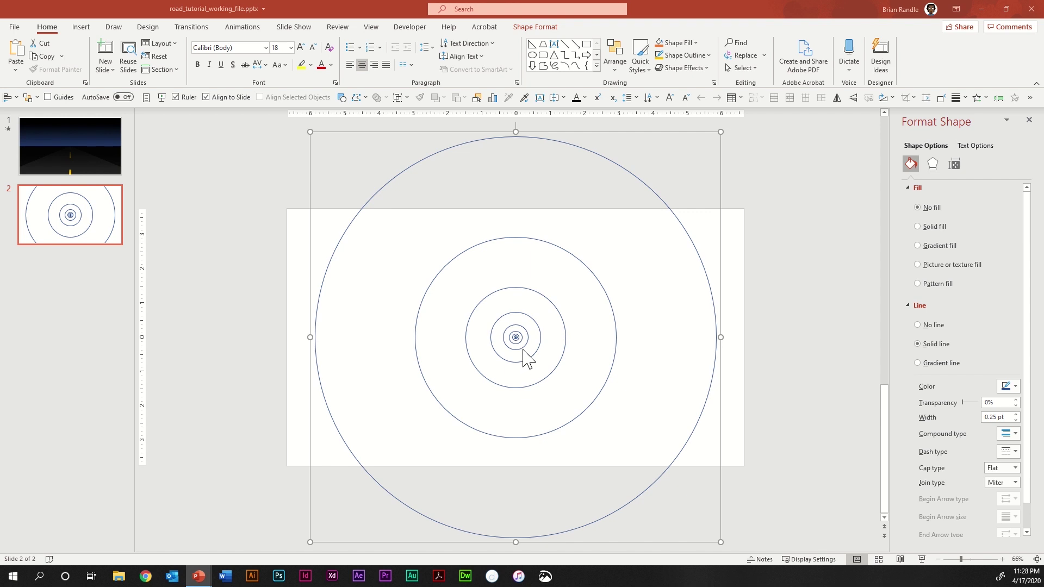
# Draw a short vertical line just below the circles' shared center and adjust its ends between the innermost rings
pyautogui.scroll(6, 523, 352)
pyautogui.scroll(10, 522, 352)
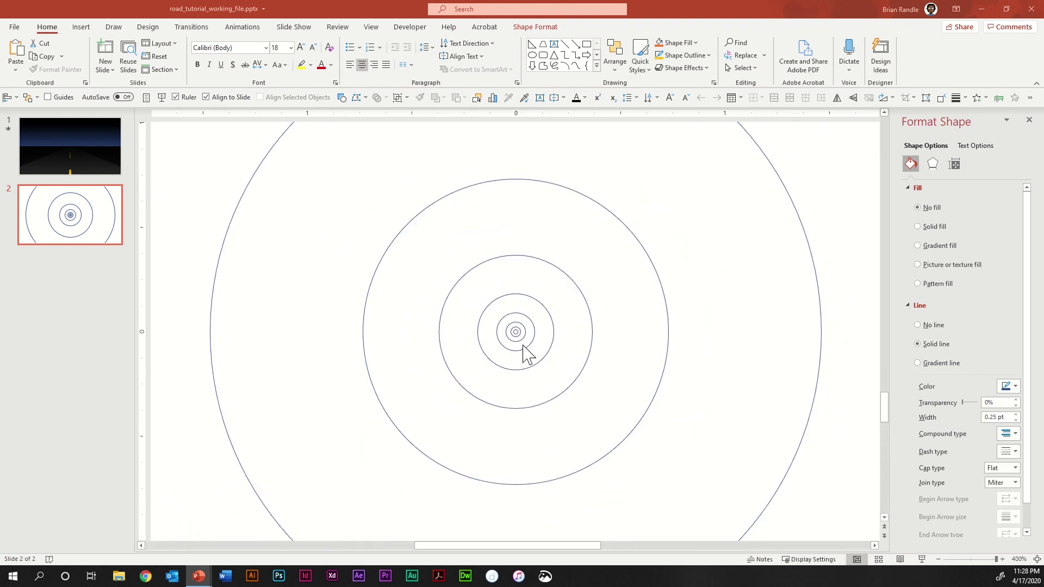
pyautogui.click(565, 44)
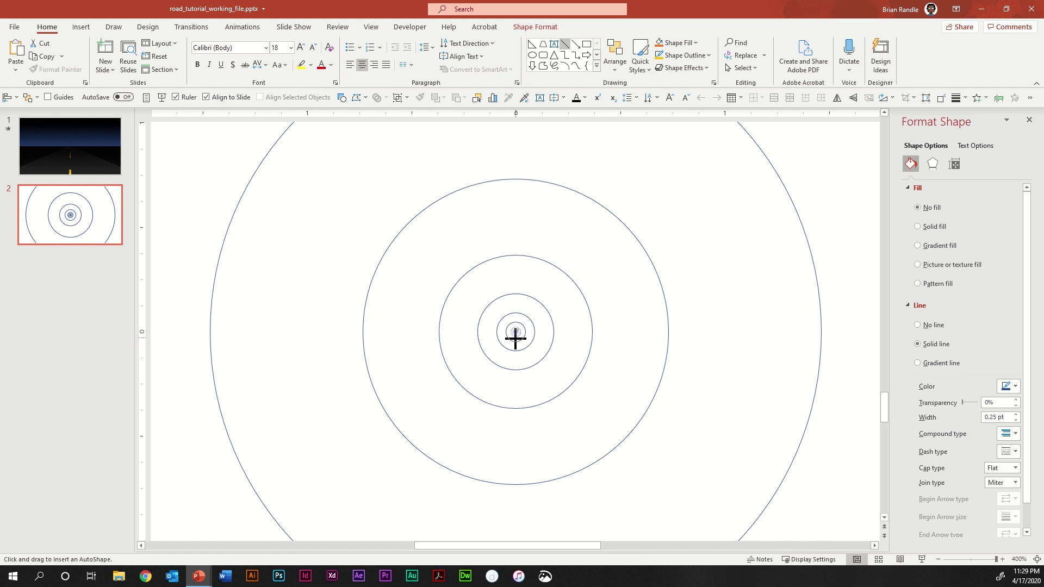
pyautogui.moveTo(515, 336); pyautogui.dragTo(517, 339)
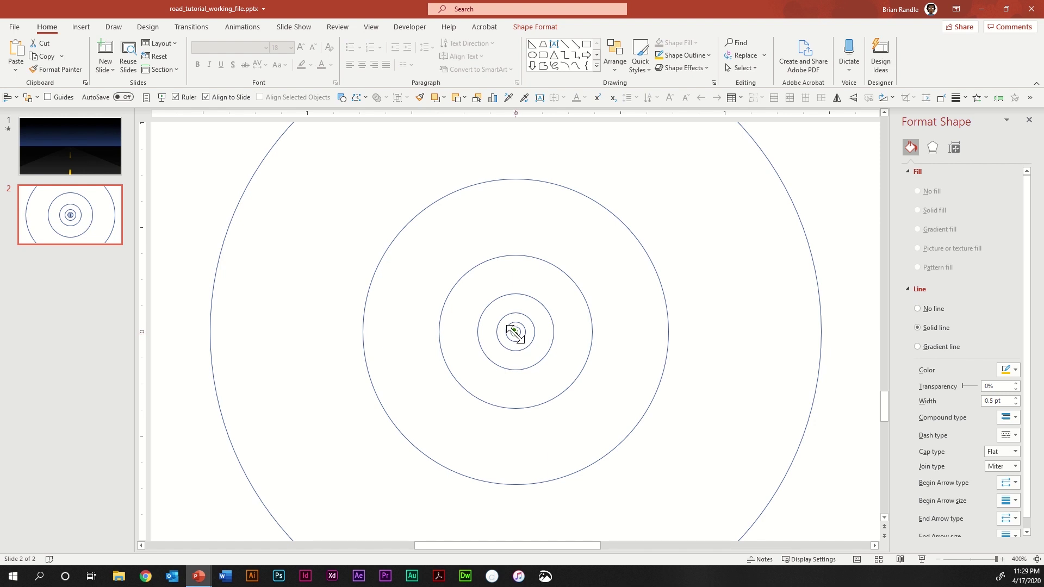
pyautogui.moveTo(514, 334); pyautogui.dragTo(515, 369)
pyautogui.moveTo(515, 332)
pyautogui.mouseDown()
pyautogui.moveTo(531, 354)
pyautogui.moveTo(516, 336)
pyautogui.mouseUp()
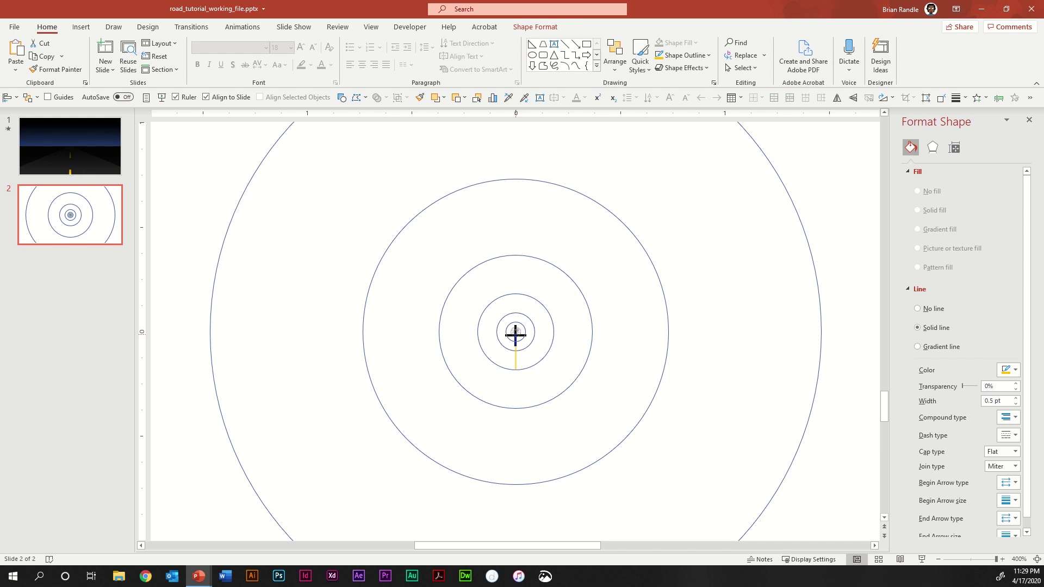
pyautogui.moveTo(515, 335); pyautogui.dragTo(515, 333)
pyautogui.moveTo(515, 372); pyautogui.dragTo(515, 341)
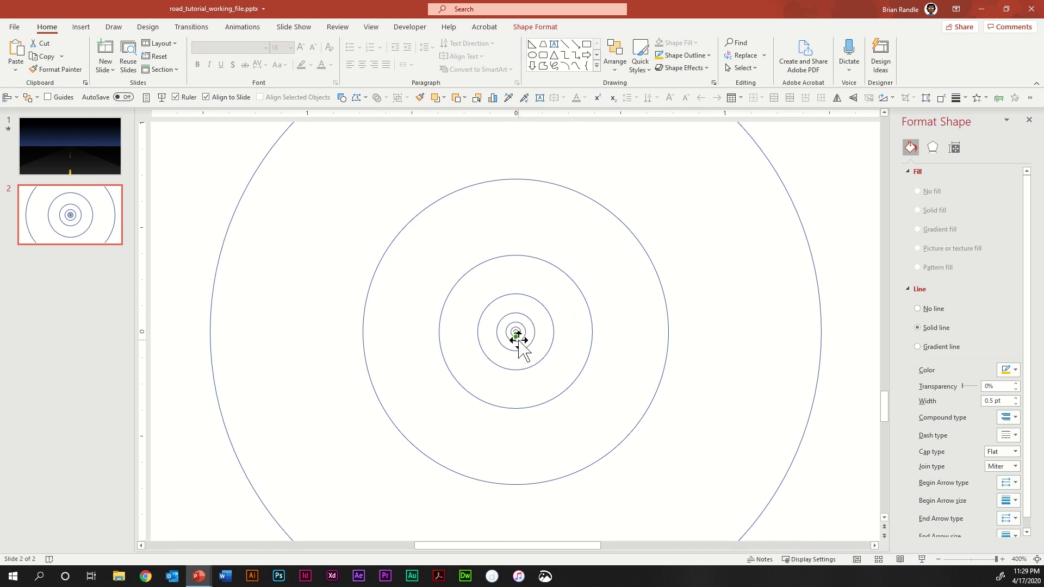
# Draw a short vertical line above the circles' center between the innermost rings, mirroring the line below it
pyautogui.click(565, 44)
pyautogui.moveTo(517, 323); pyautogui.dragTo(514, 327)
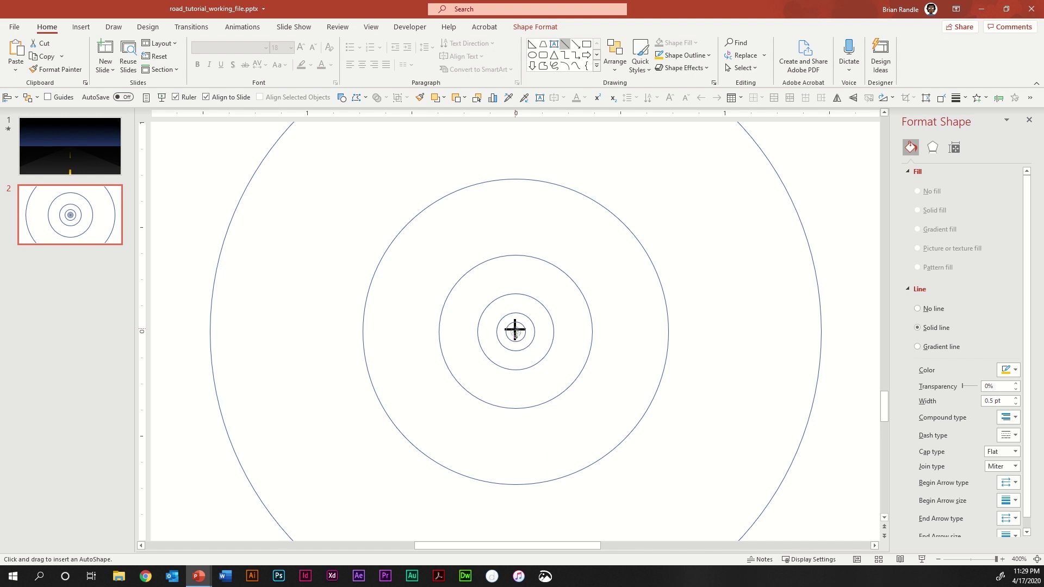
pyautogui.moveTo(514, 328); pyautogui.dragTo(516, 313)
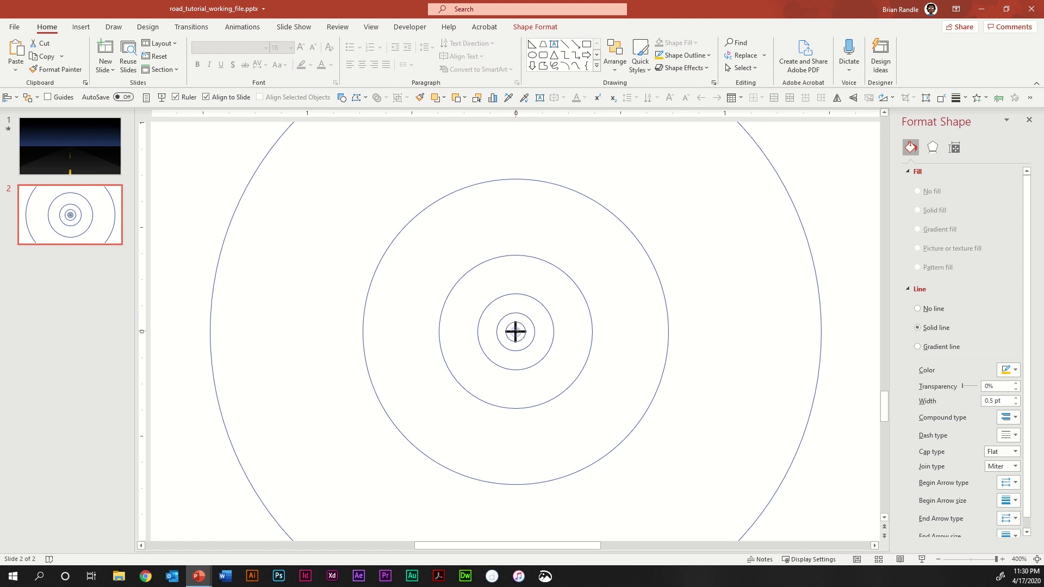
pyautogui.click(515, 332)
# Set the upper innermost line to 100% transparency and group it with the matching line below the center
pyautogui.moveTo(963, 387); pyautogui.dragTo(1009, 391)
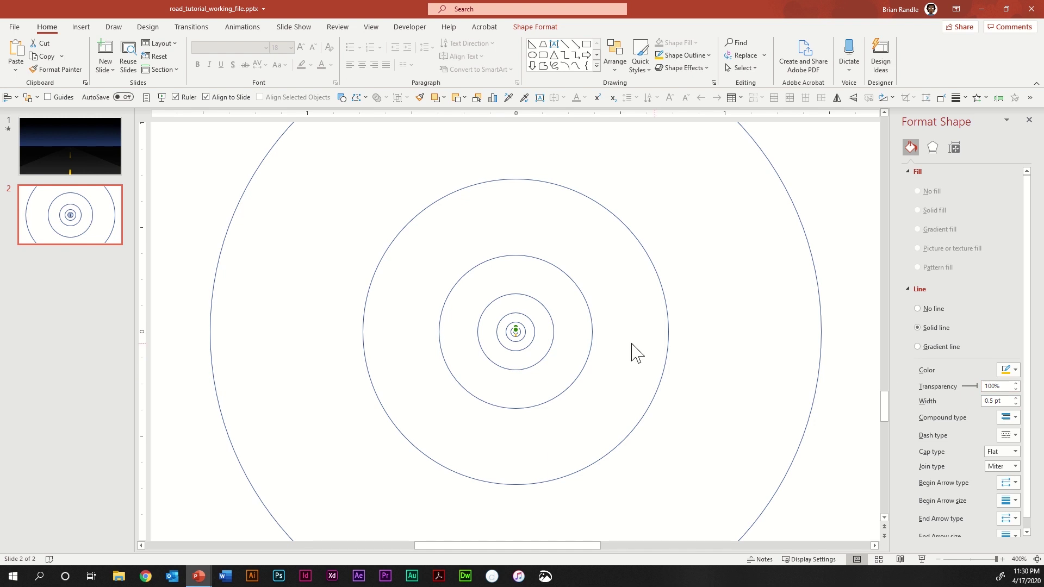
pyautogui.keyDown('shift'); pyautogui.click(516, 334); pyautogui.keyUp('shift')
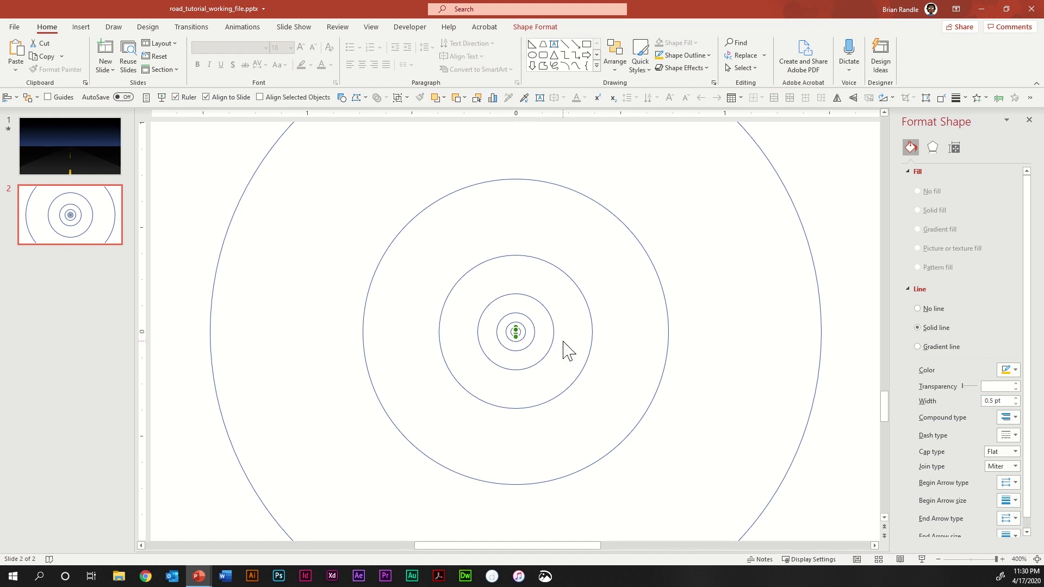
pyautogui.hotkey('ctrl', 'g')
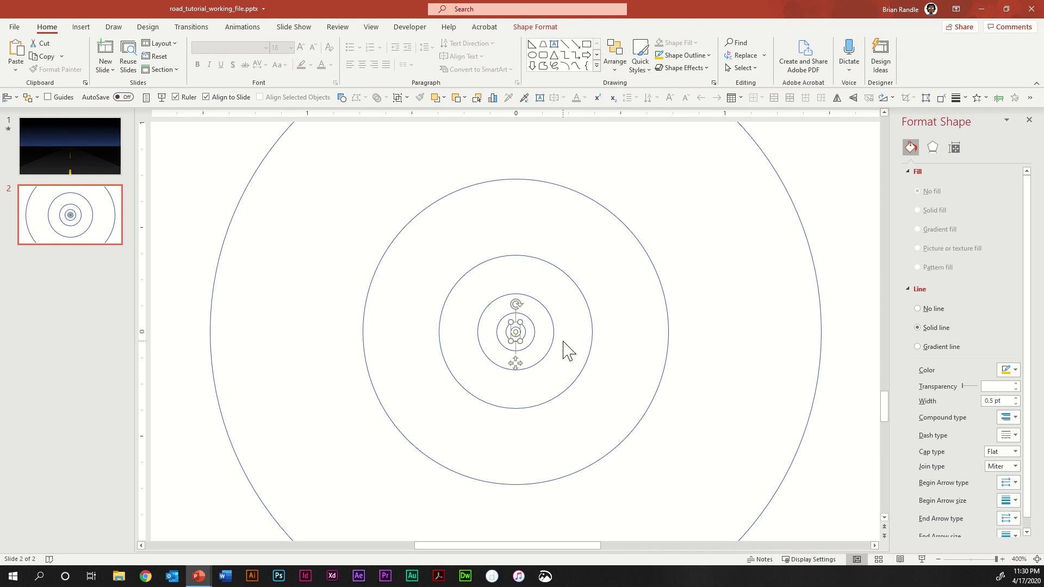
pyautogui.click(565, 351)
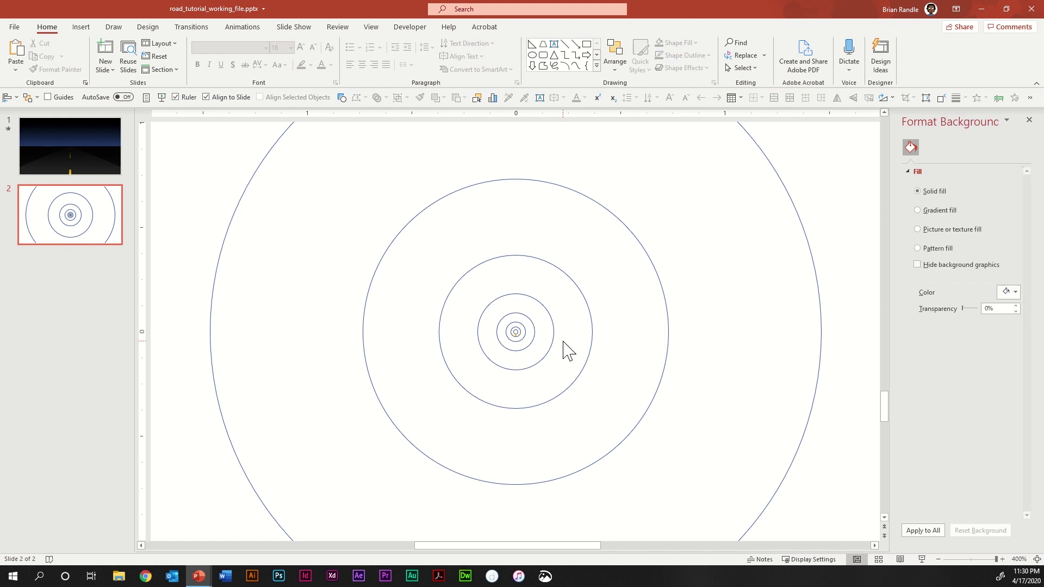
# Leaving one ring gap empty, draw matching vertical lines below and above the center between the next two rings outward
pyautogui.click(565, 44)
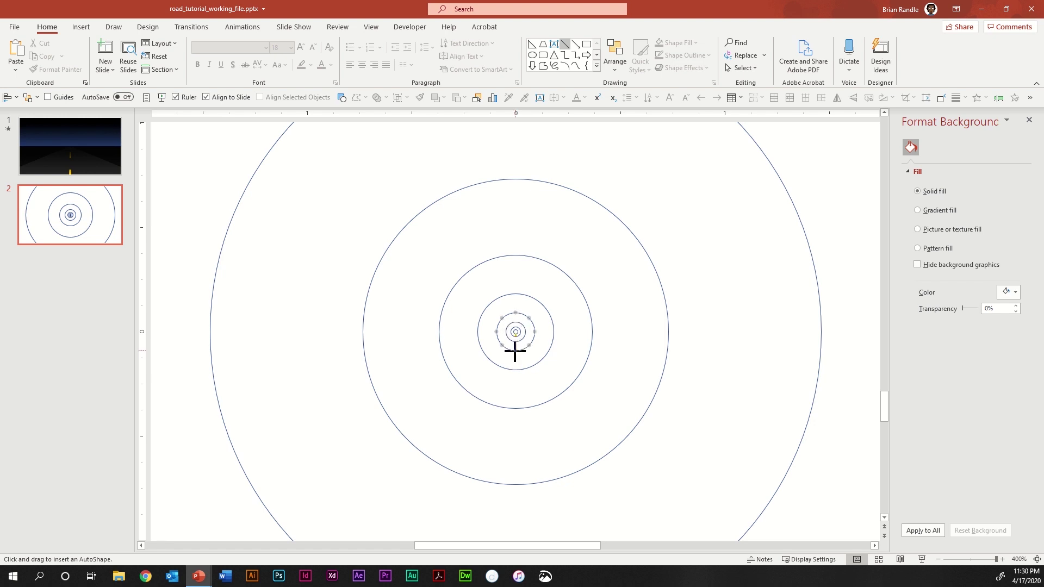
pyautogui.moveTo(514, 348); pyautogui.dragTo(513, 352)
pyautogui.moveTo(513, 352); pyautogui.dragTo(515, 351)
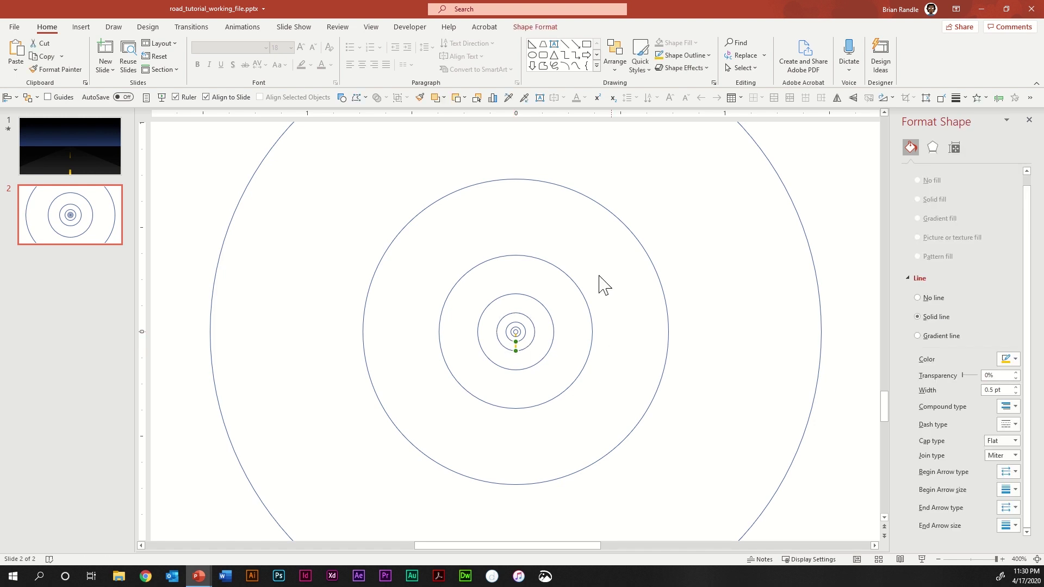
pyautogui.click(565, 44)
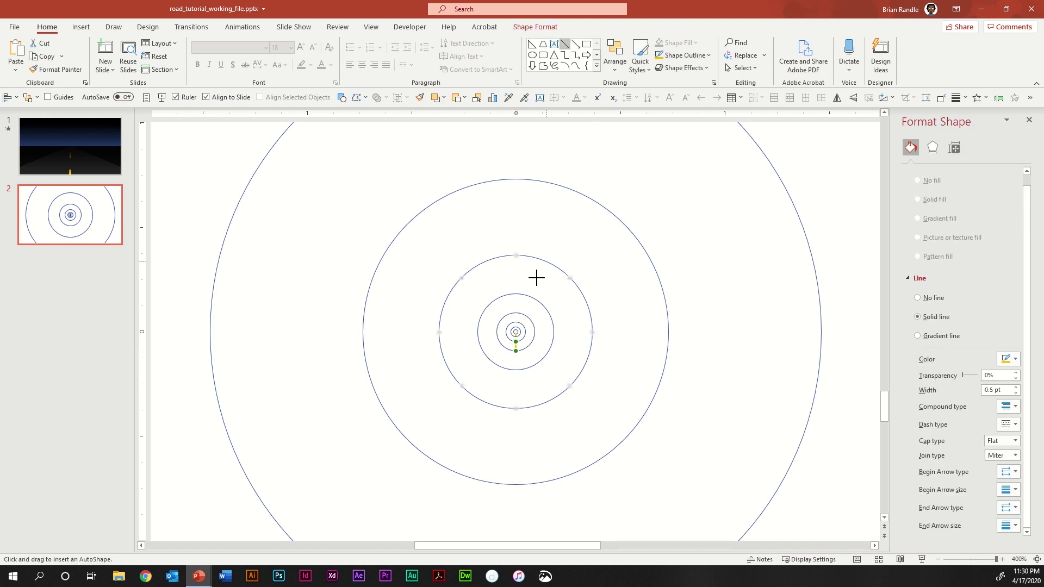
pyautogui.moveTo(518, 315); pyautogui.dragTo(518, 319)
pyautogui.moveTo(515, 322); pyautogui.dragTo(517, 313)
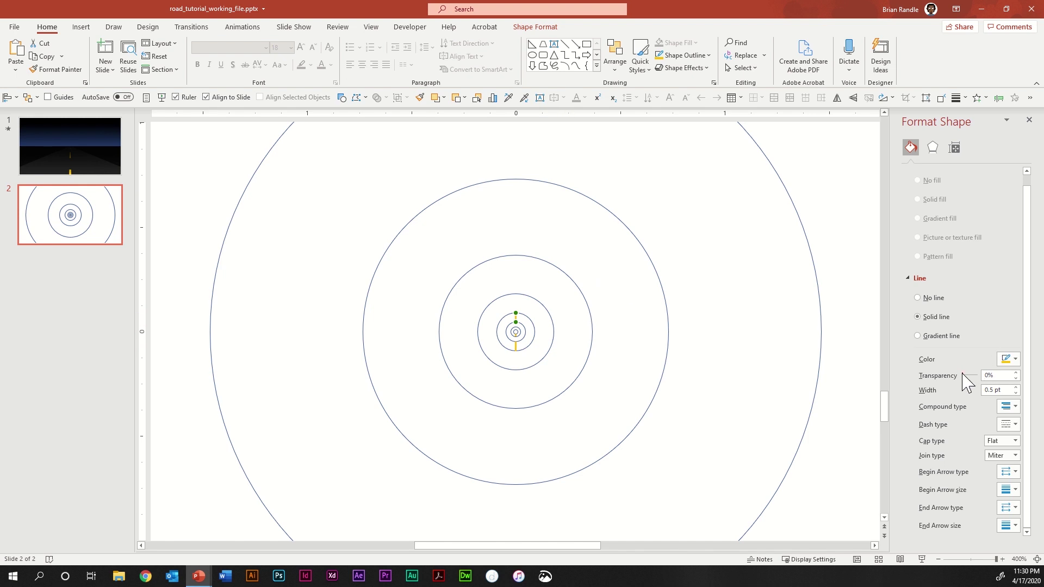
# Make the upper line of the second pair fully transparent and group it with its lower counterpart
pyautogui.moveTo(962, 373); pyautogui.dragTo(1013, 375)
pyautogui.keyDown('shift'); pyautogui.click(517, 346); pyautogui.keyUp('shift')
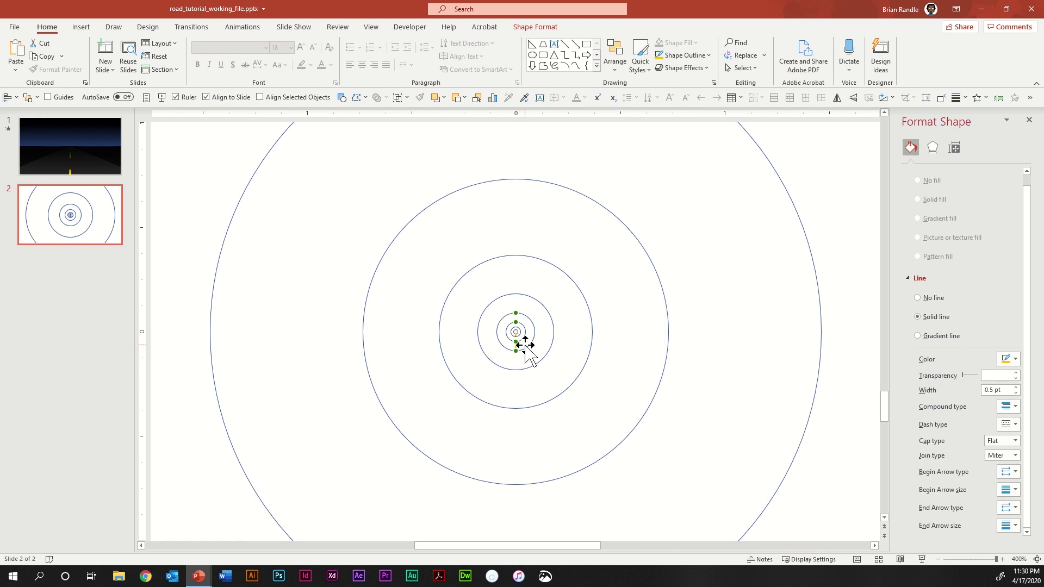
pyautogui.click(525, 345)
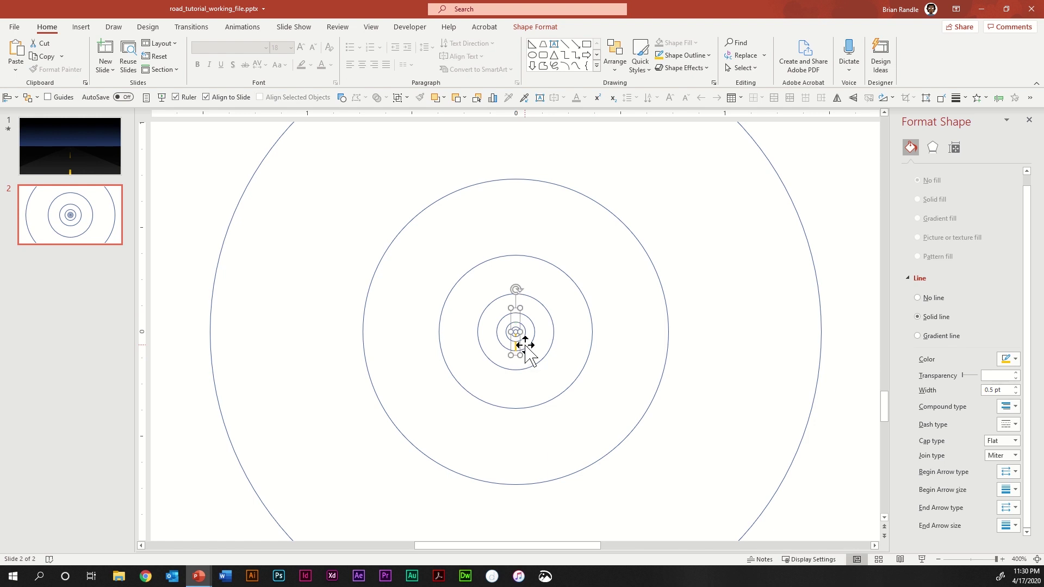
# Draw matching vertical lines below and above the center between the fifth- and sixth-largest circles
pyautogui.click(565, 43)
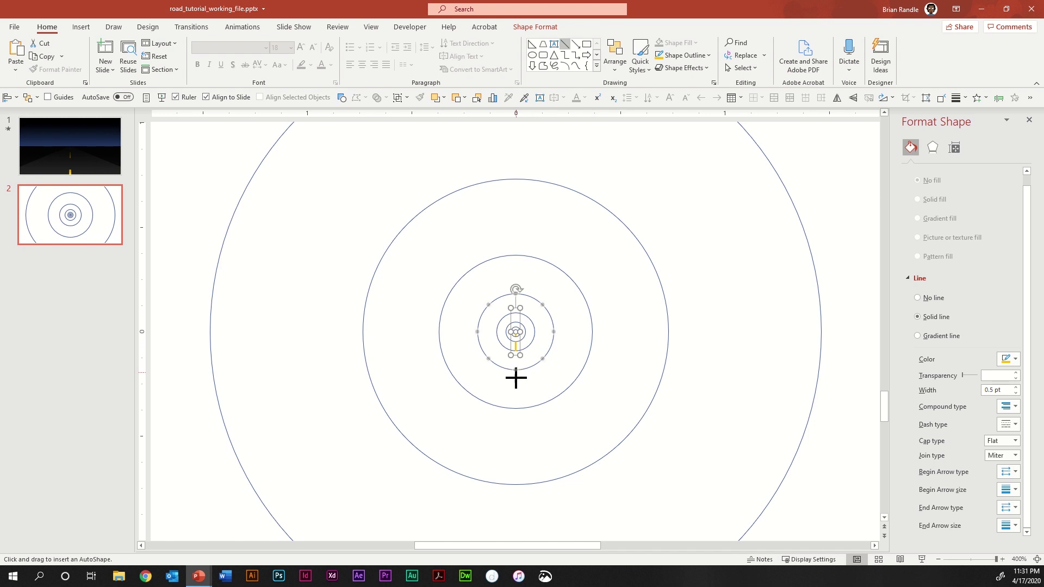
pyautogui.moveTo(515, 377); pyautogui.dragTo(516, 413)
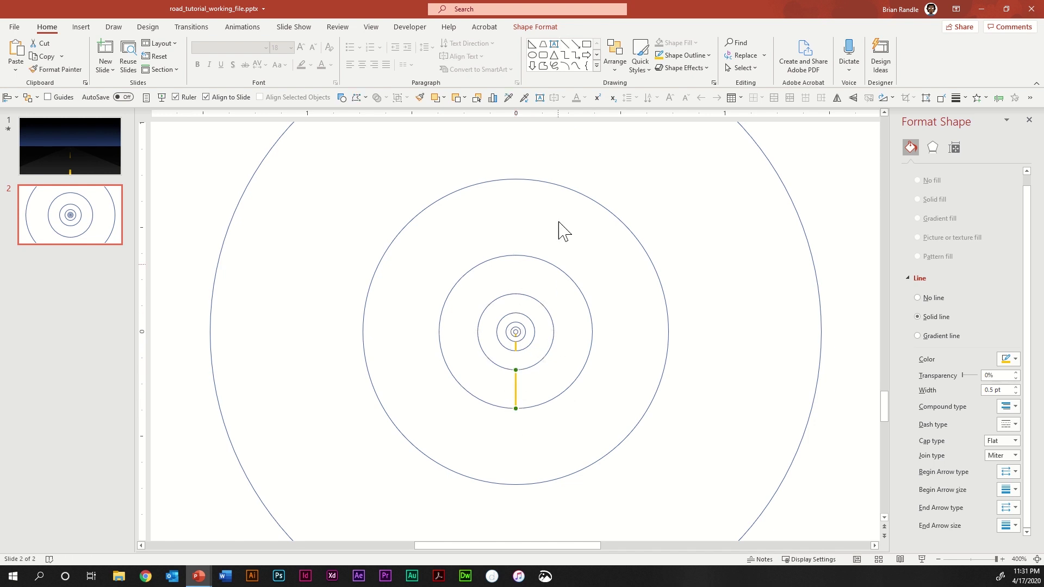
pyautogui.click(565, 43)
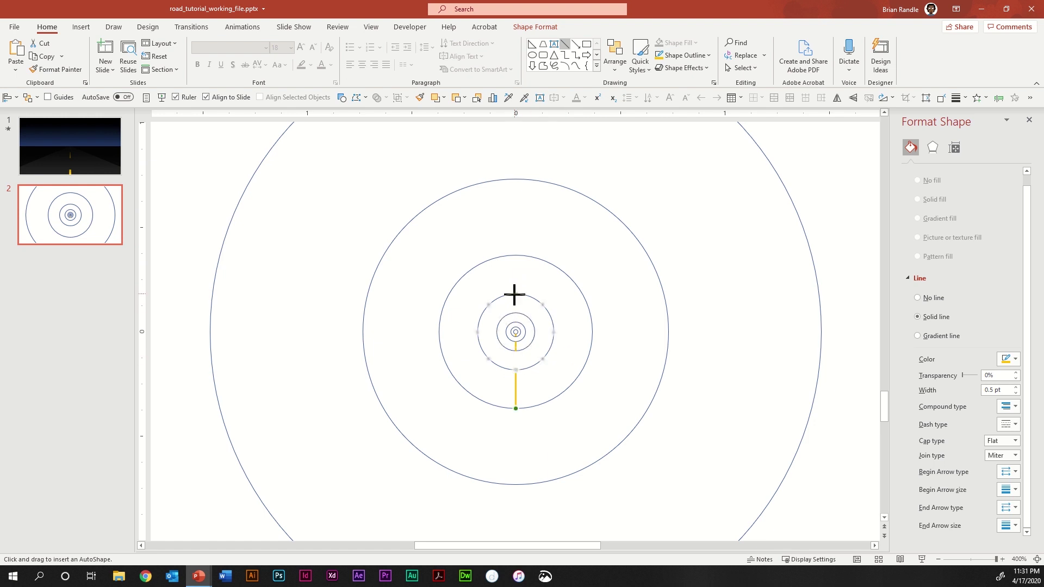
pyautogui.moveTo(514, 294); pyautogui.dragTo(515, 255)
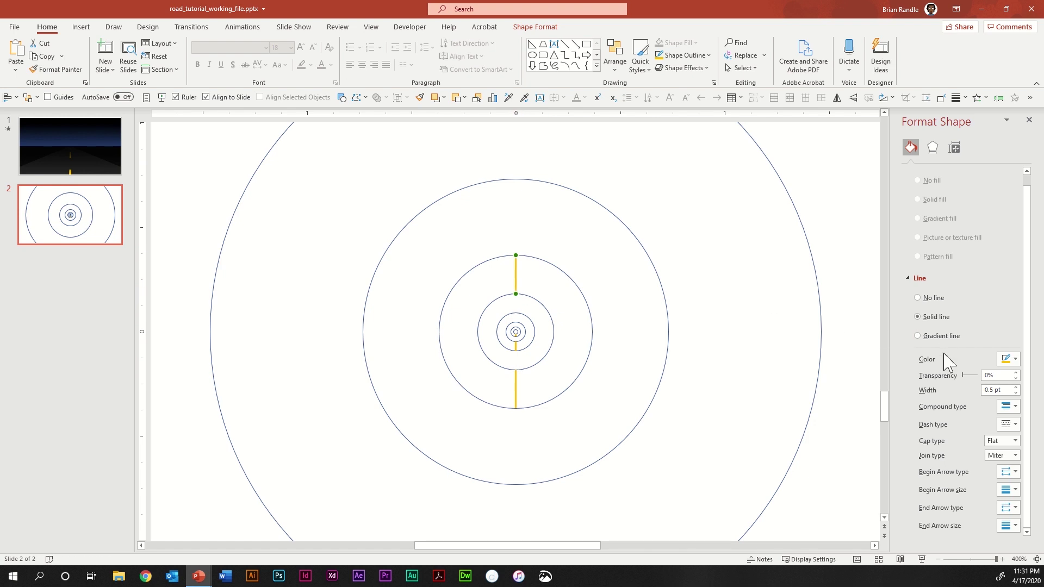
# Set the upper line of the third pair to 100% transparency and group it with the lower line
pyautogui.moveTo(962, 375); pyautogui.dragTo(1016, 375)
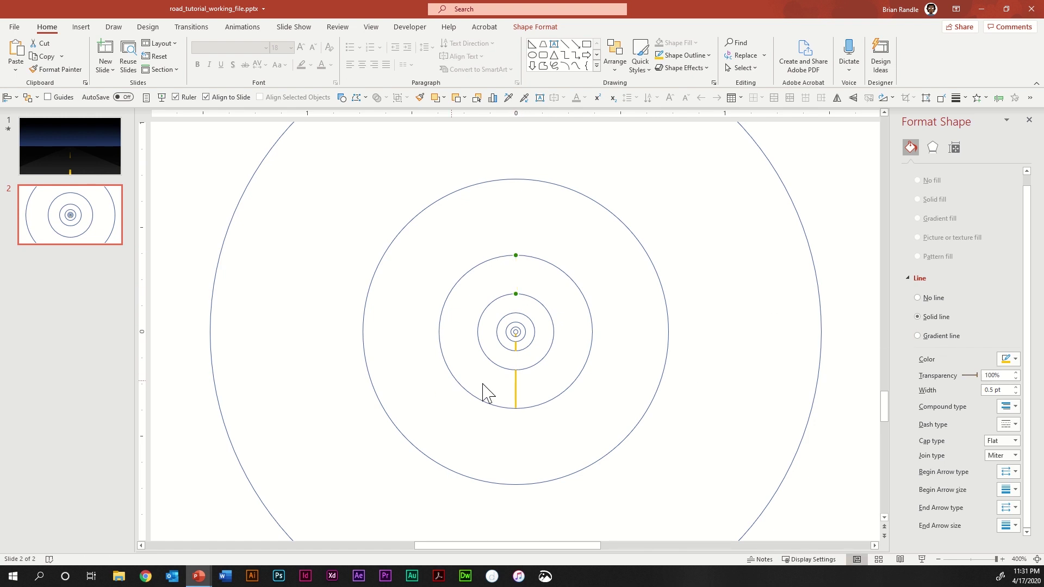
pyautogui.click(516, 391)
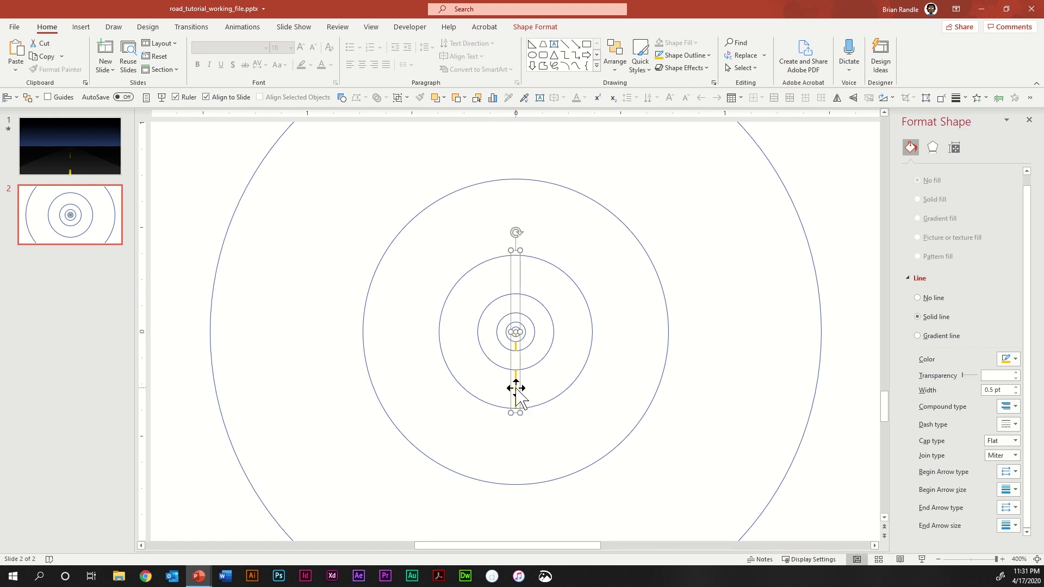
# Draw matching vertical lines above and below the center between the third- and fourth-largest circles
pyautogui.click(565, 44)
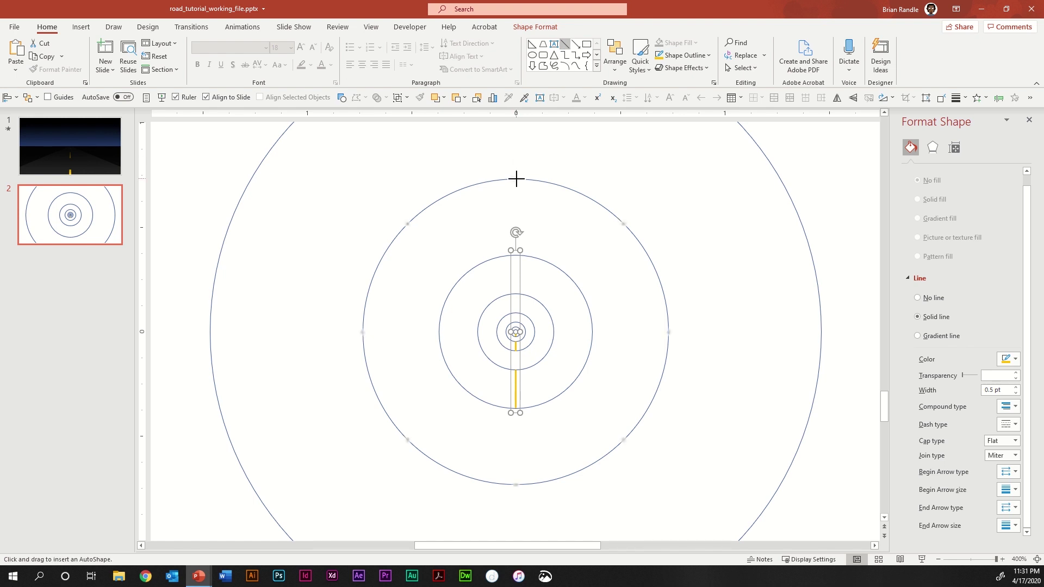
pyautogui.moveTo(516, 179)
pyautogui.mouseDown()
pyautogui.moveTo(518, 121)
pyautogui.moveTo(516, 145)
pyautogui.mouseUp()
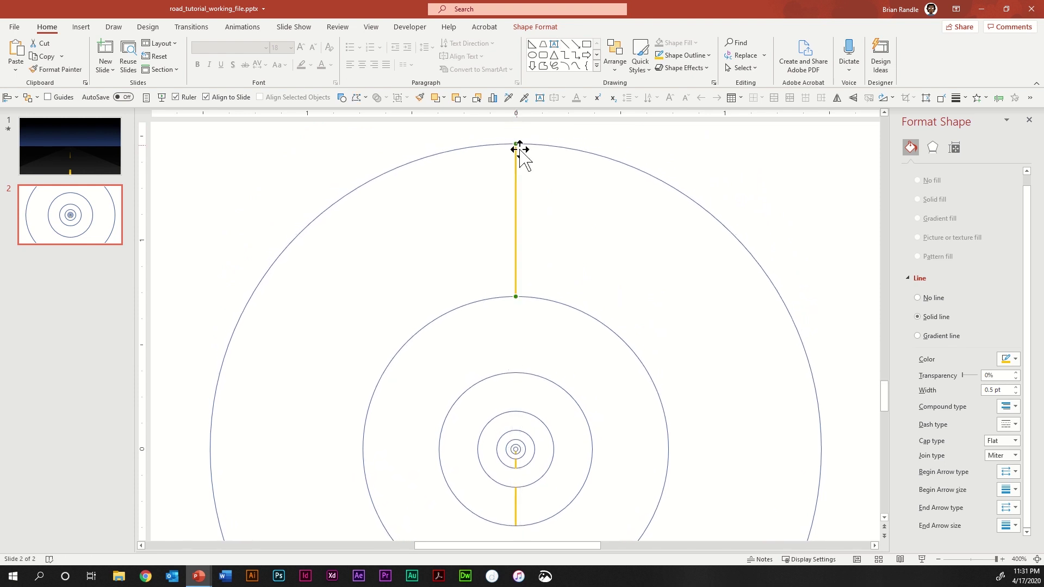
pyautogui.scroll(-2, 535, 223)
pyautogui.scroll(-3, 535, 268)
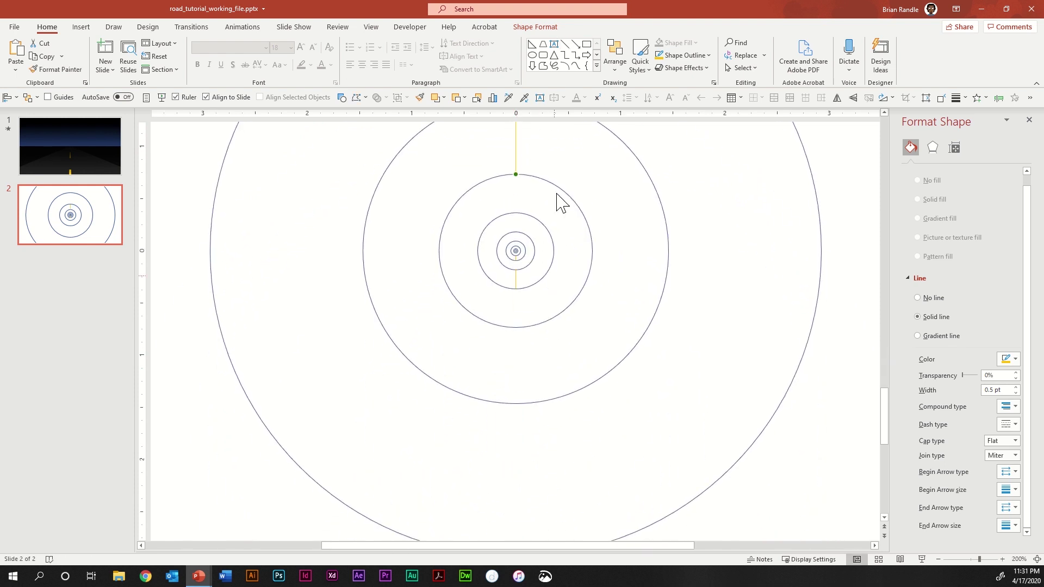
pyautogui.click(565, 44)
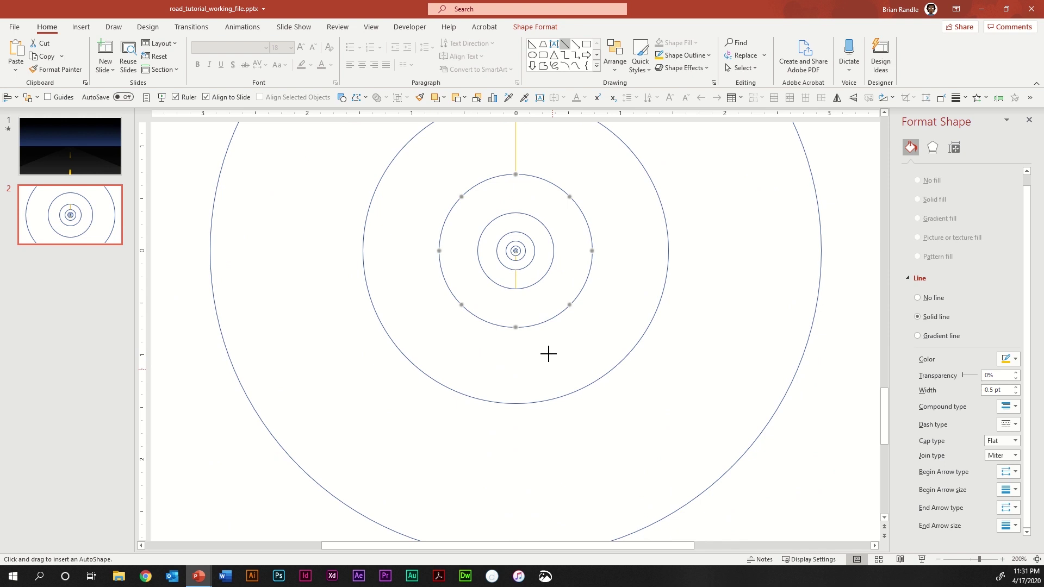
pyautogui.moveTo(514, 327); pyautogui.dragTo(516, 403)
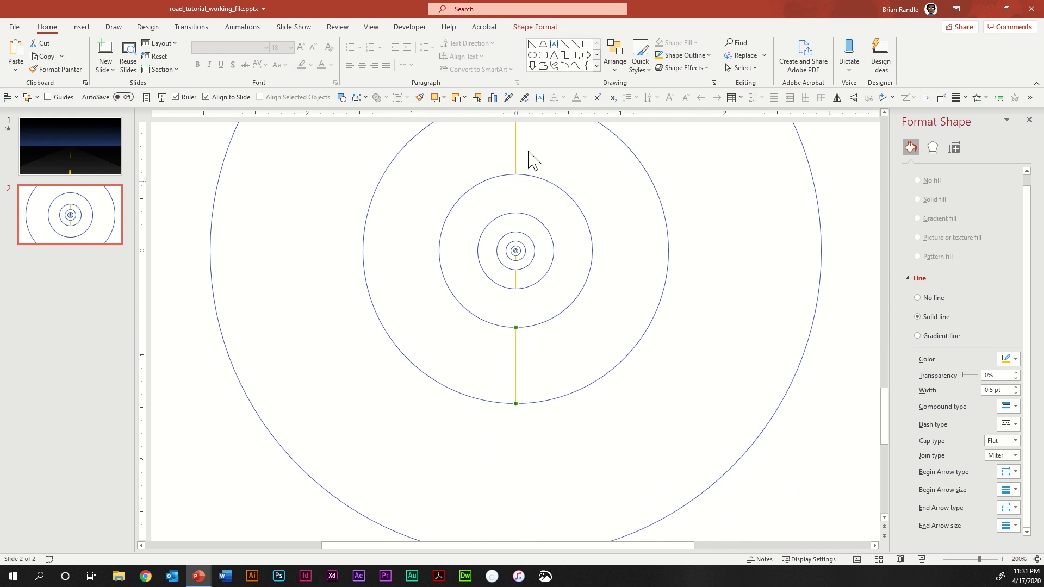
# Set the upper line between the third- and fourth-largest circles to 100% transparency and group it with its lower match
pyautogui.click(515, 139)
pyautogui.moveTo(963, 375); pyautogui.dragTo(987, 377)
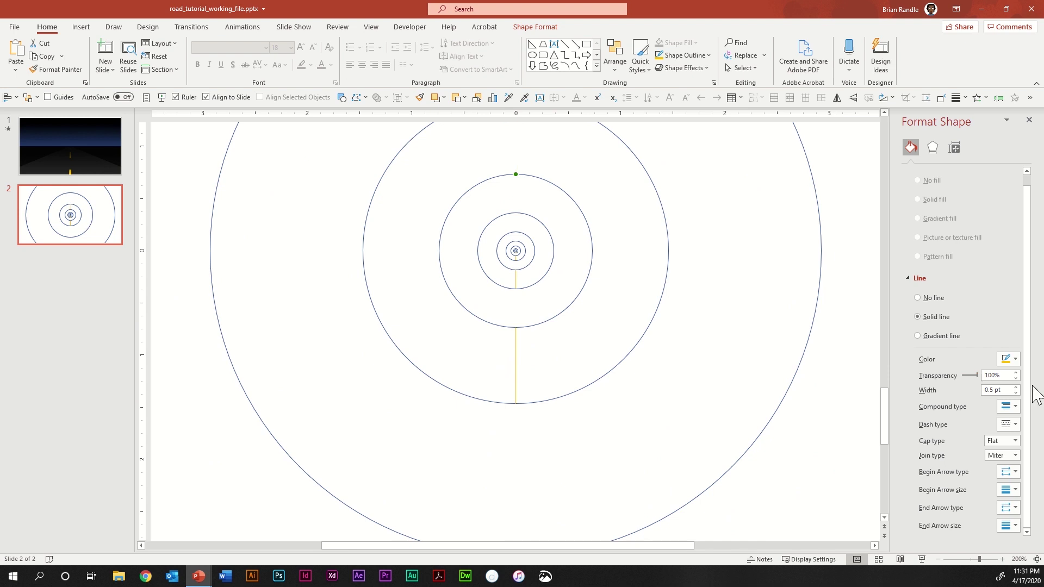
pyautogui.keyDown('shift'); pyautogui.click(516, 363); pyautogui.keyUp('shift')
pyautogui.hotkey('ctrl', 'g')
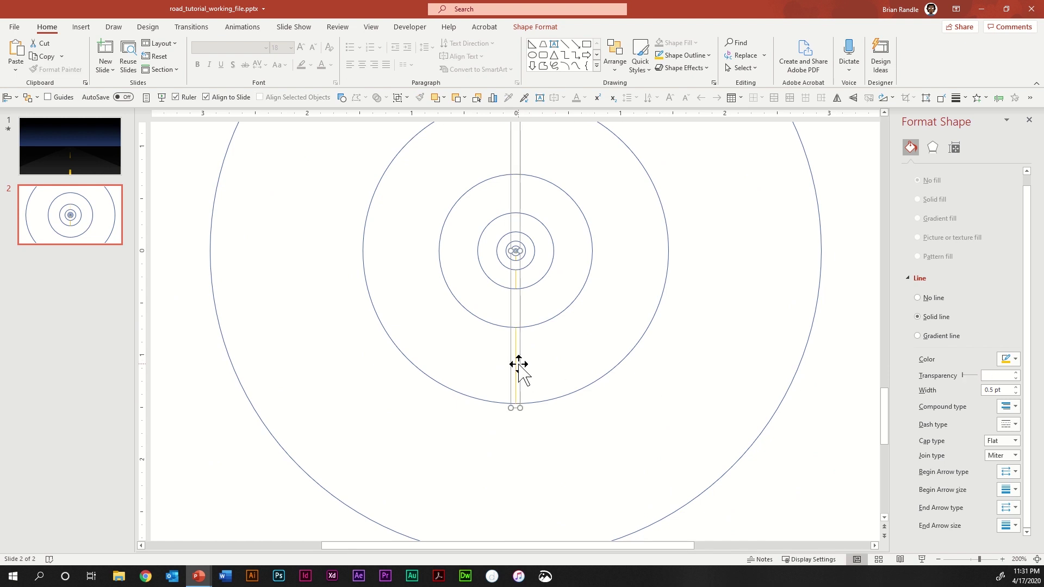
# Draw matching vertical lines below and above the center between the two outermost circles, extending beyond the slide
pyautogui.scroll(-5, 552, 288)
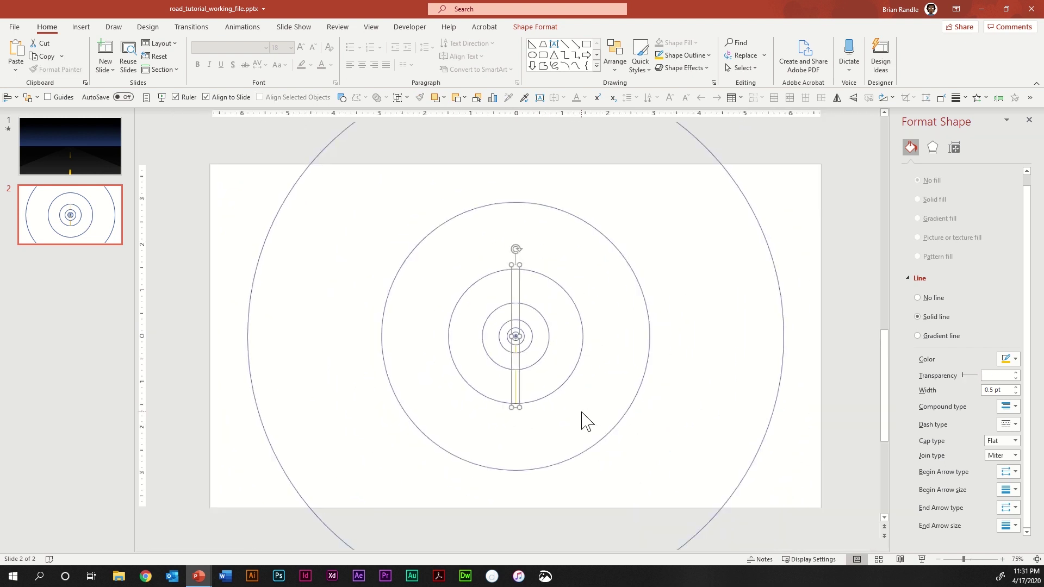
pyautogui.scroll(-3, 582, 412)
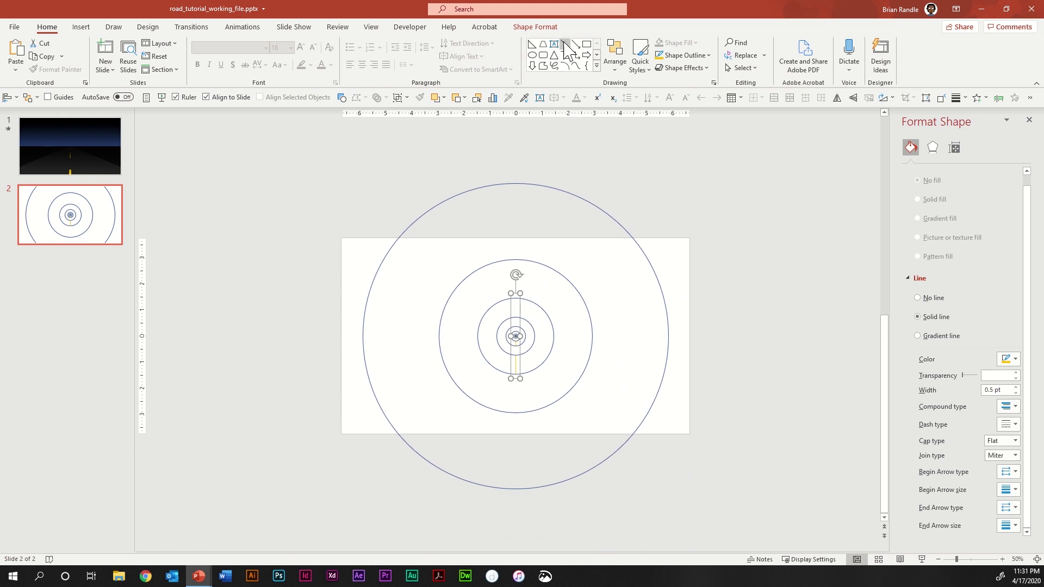
pyautogui.click(565, 44)
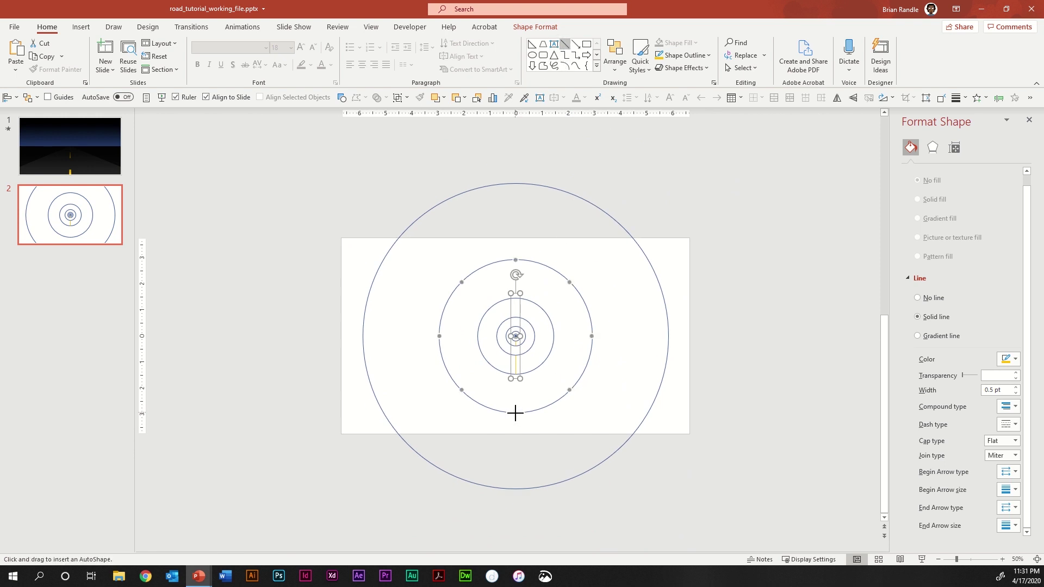
pyautogui.moveTo(515, 413); pyautogui.dragTo(513, 488)
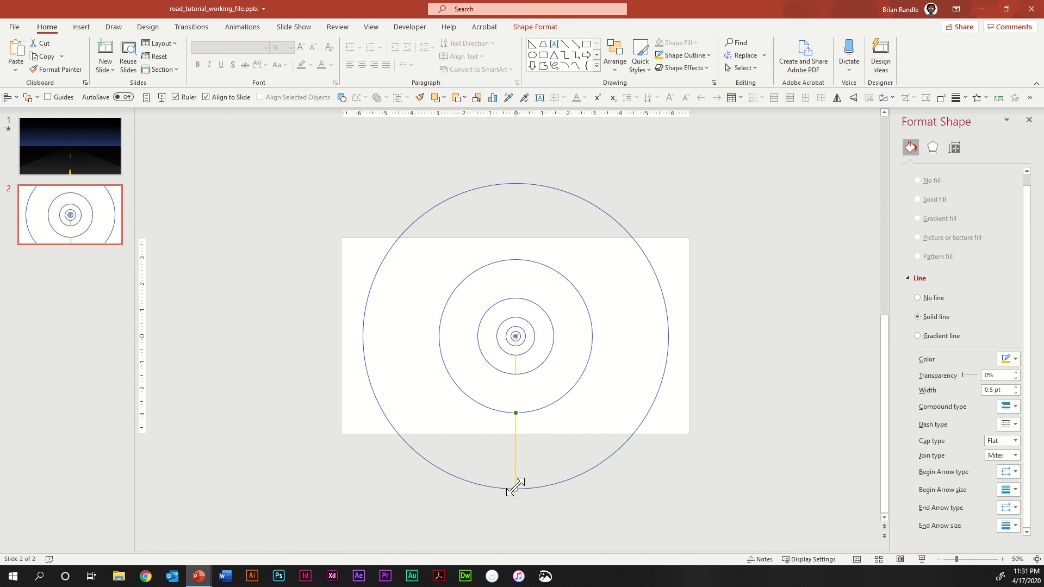
pyautogui.click(514, 491)
pyautogui.click(564, 44)
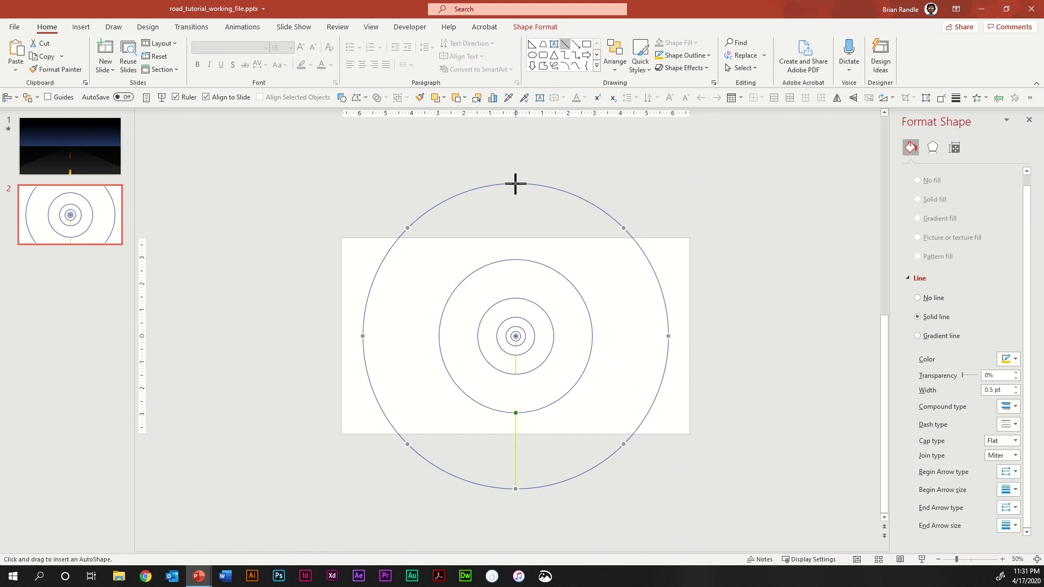
pyautogui.moveTo(515, 184); pyautogui.dragTo(517, 261)
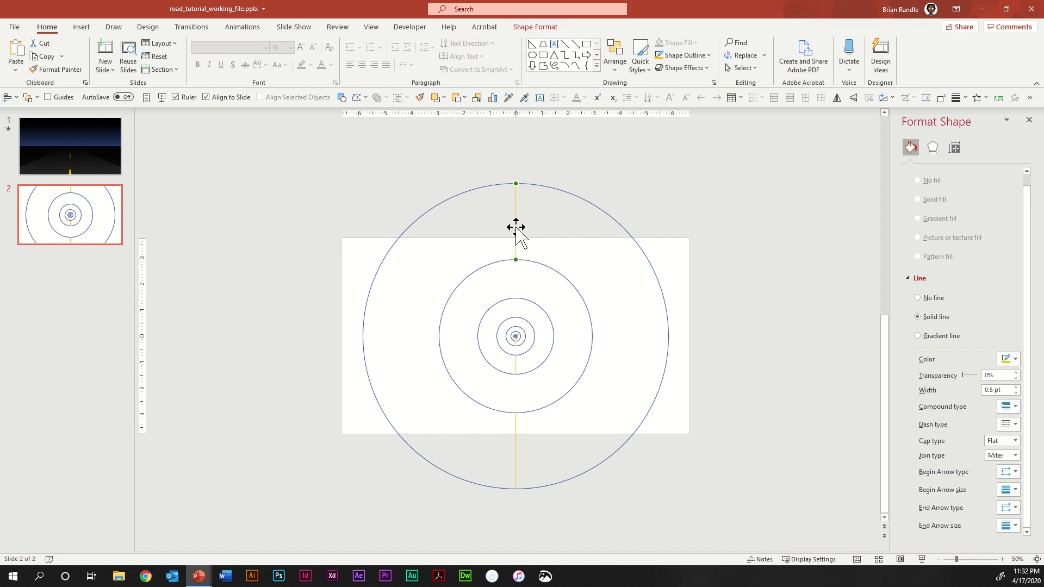
# Set the upper line between the two outermost circles to 100% transparency and group it with the lower line
pyautogui.moveTo(962, 376); pyautogui.dragTo(1006, 379)
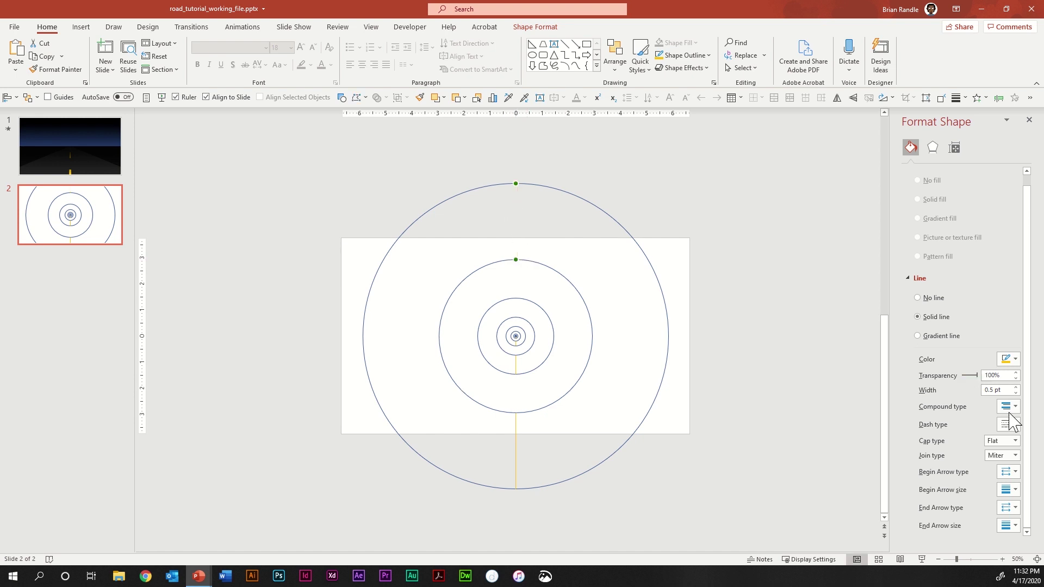
pyautogui.keyDown('shift'); pyautogui.click(515, 447); pyautogui.keyUp('shift')
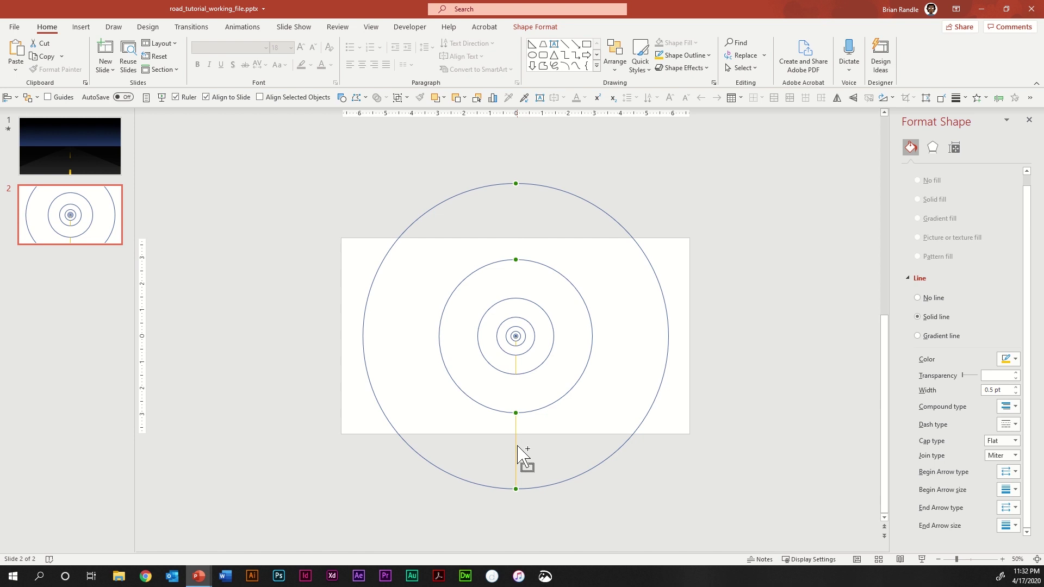
pyautogui.hotkey('ctrl', 'g')
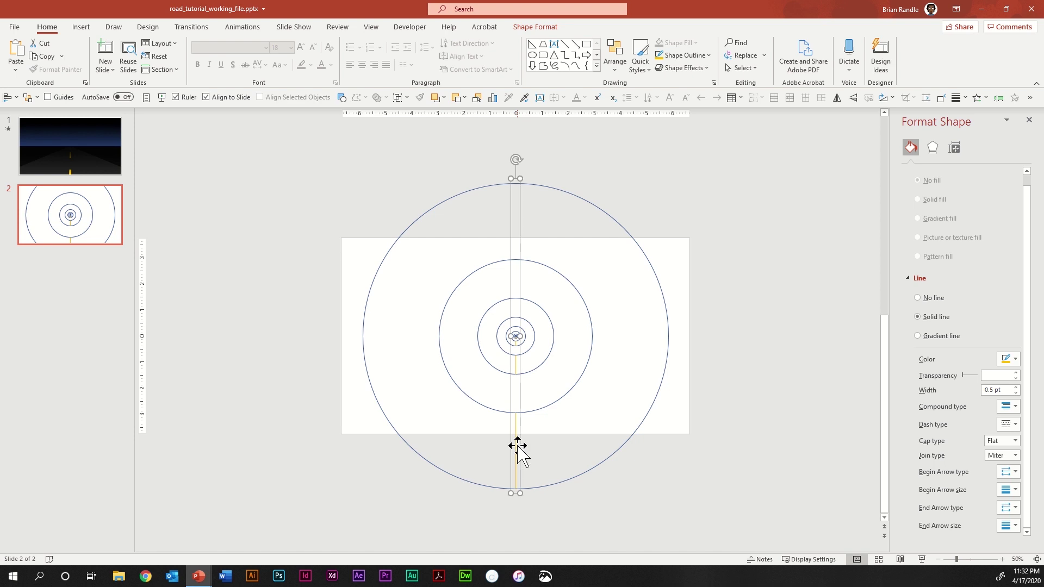
# Delete the concentric guide circles from the slide, keeping the yellow lane lines
pyautogui.click(635, 241)
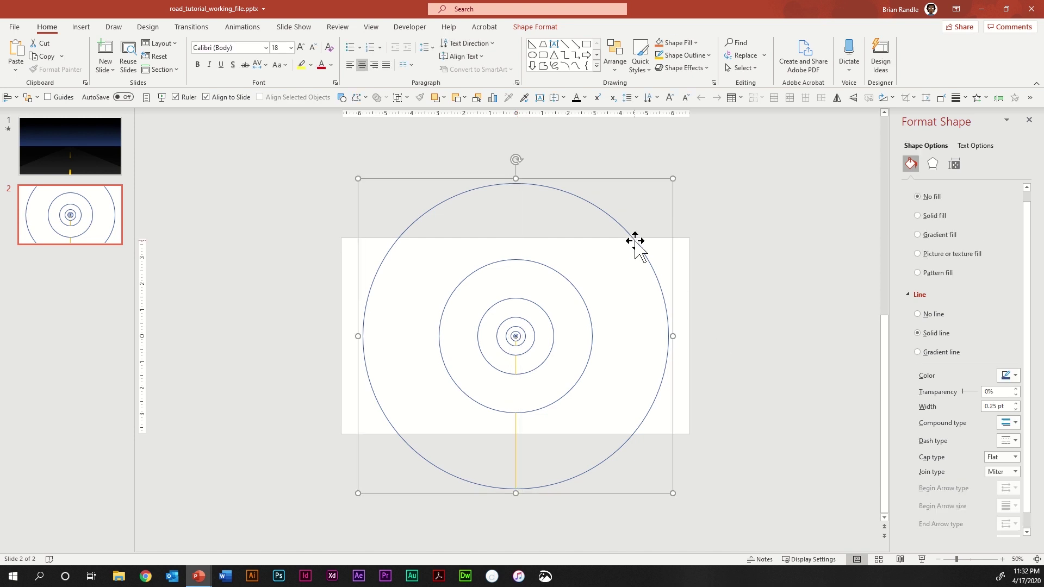
pyautogui.press('Delete')
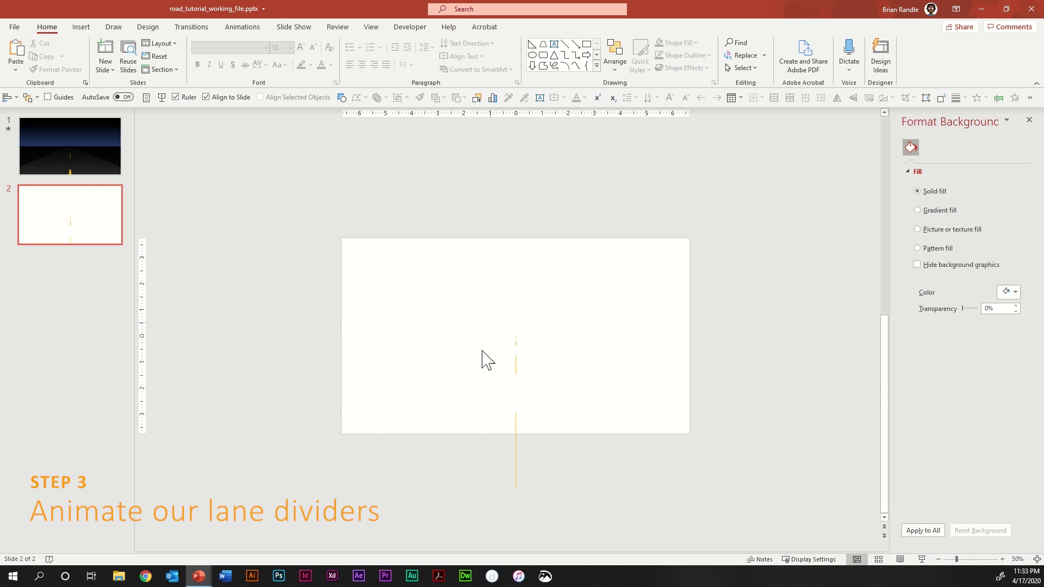
# Check the heights of the smallest and second-smallest lane line groups in their size settings
pyautogui.click(517, 343)
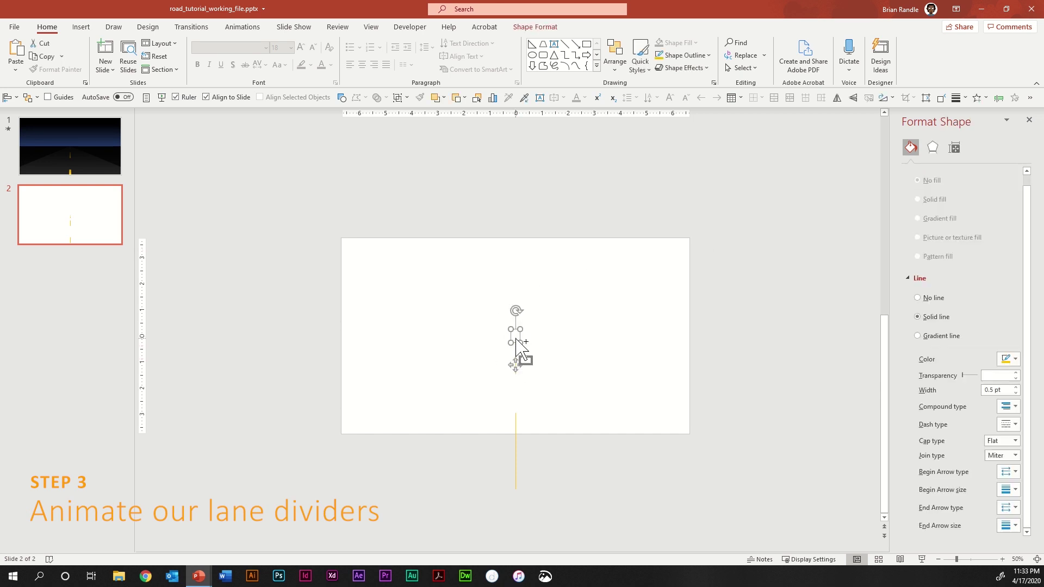
pyautogui.scroll(8, 516, 341)
pyautogui.scroll(10, 522, 354)
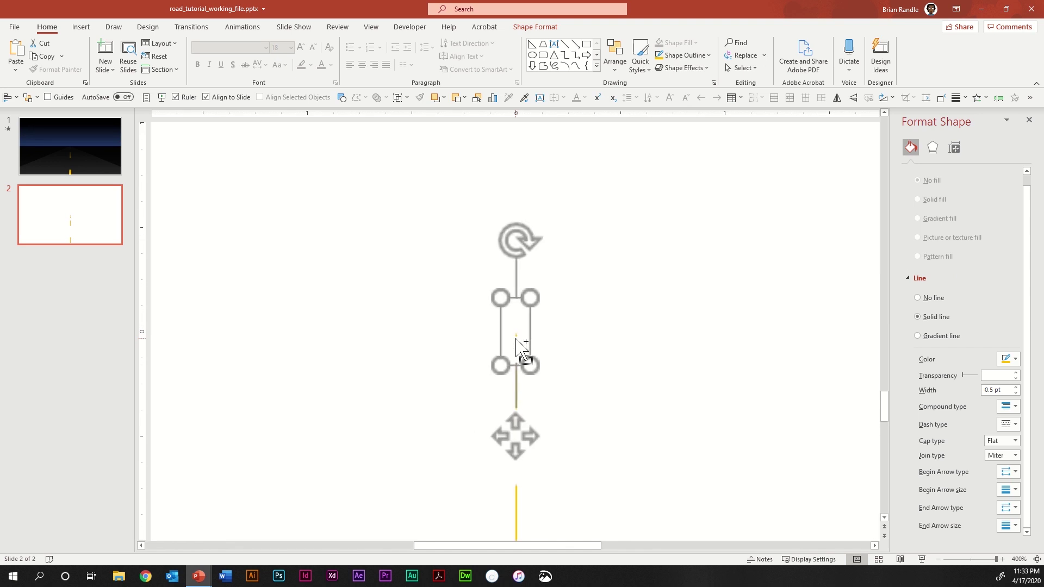
pyautogui.click(547, 347)
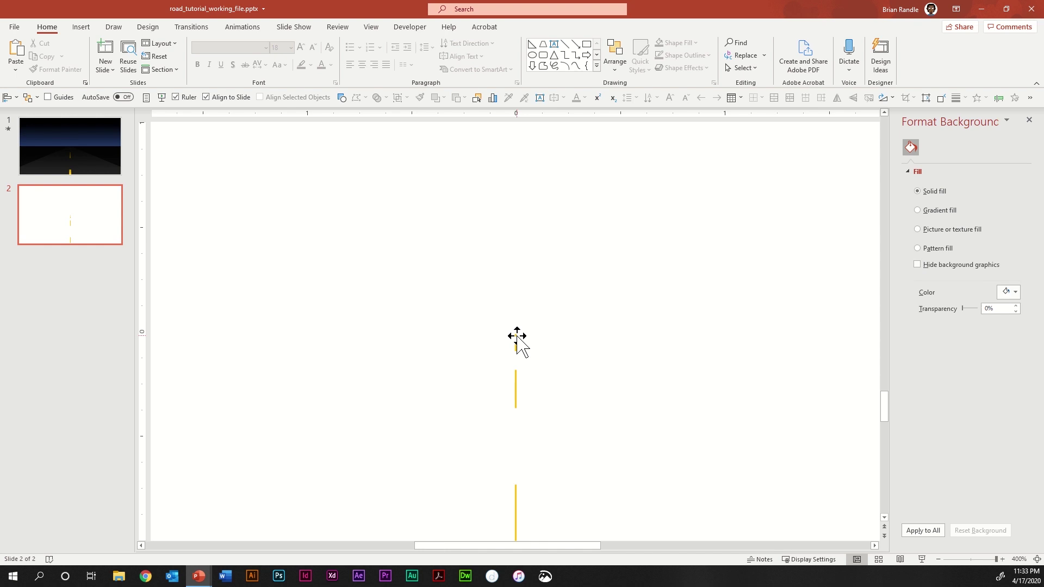
pyautogui.click(518, 336)
pyautogui.moveTo(518, 338); pyautogui.dragTo(517, 354)
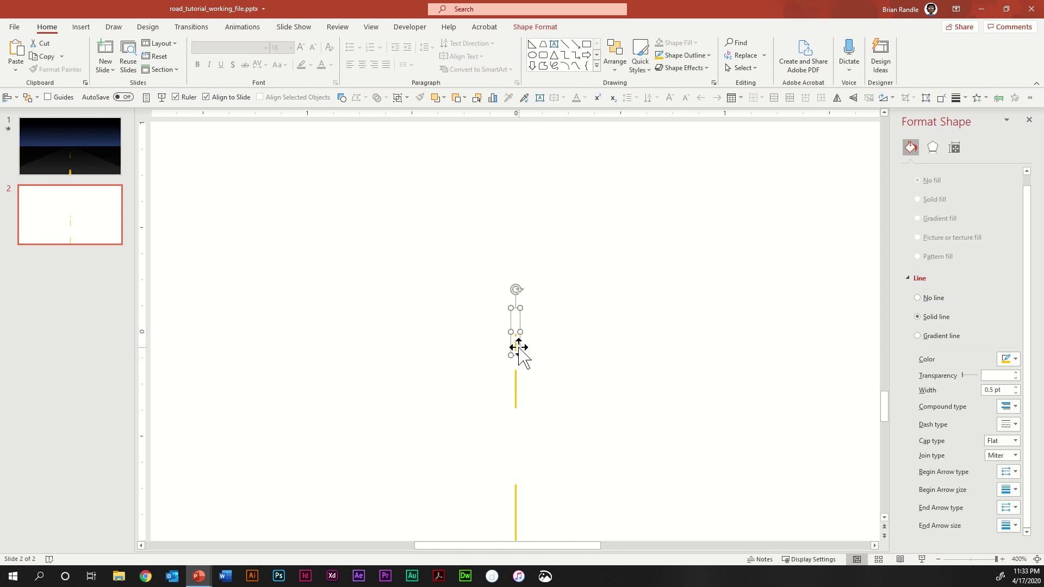
pyautogui.click(954, 148)
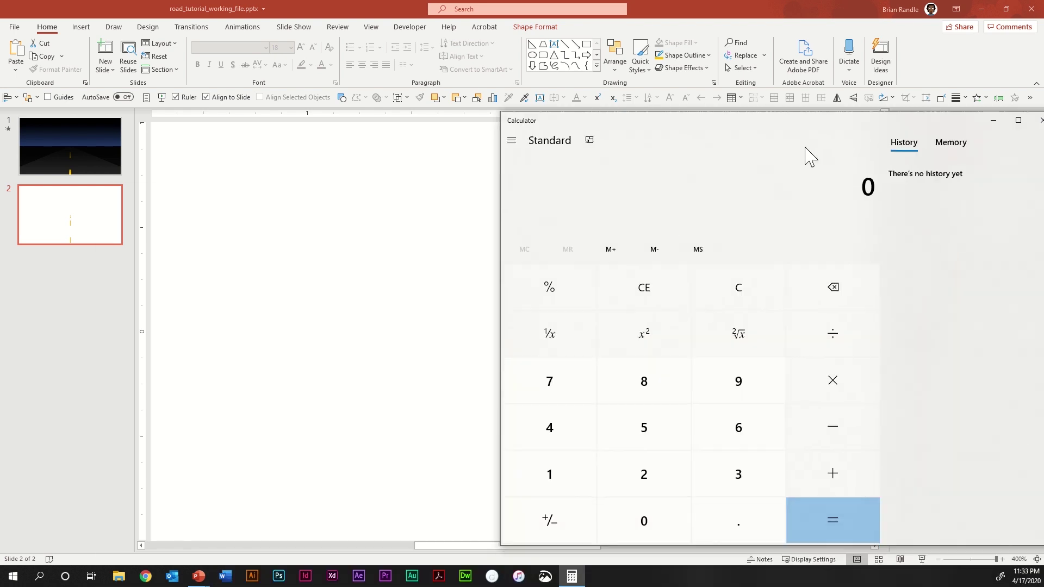
pyautogui.moveTo(808, 155); pyautogui.dragTo(643, 116)
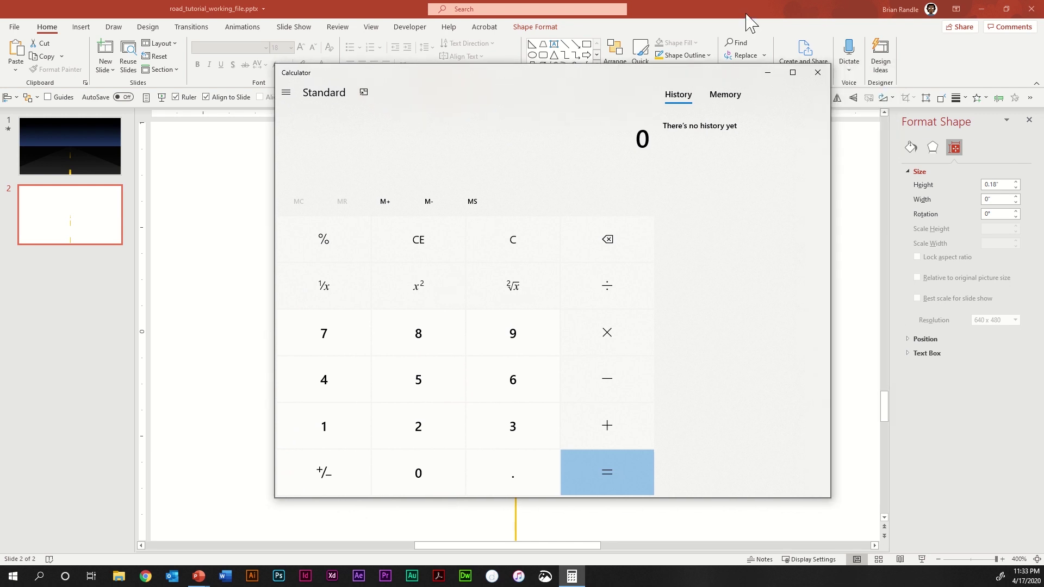
pyautogui.click(748, 16)
pyautogui.moveTo(515, 355); pyautogui.dragTo(515, 340)
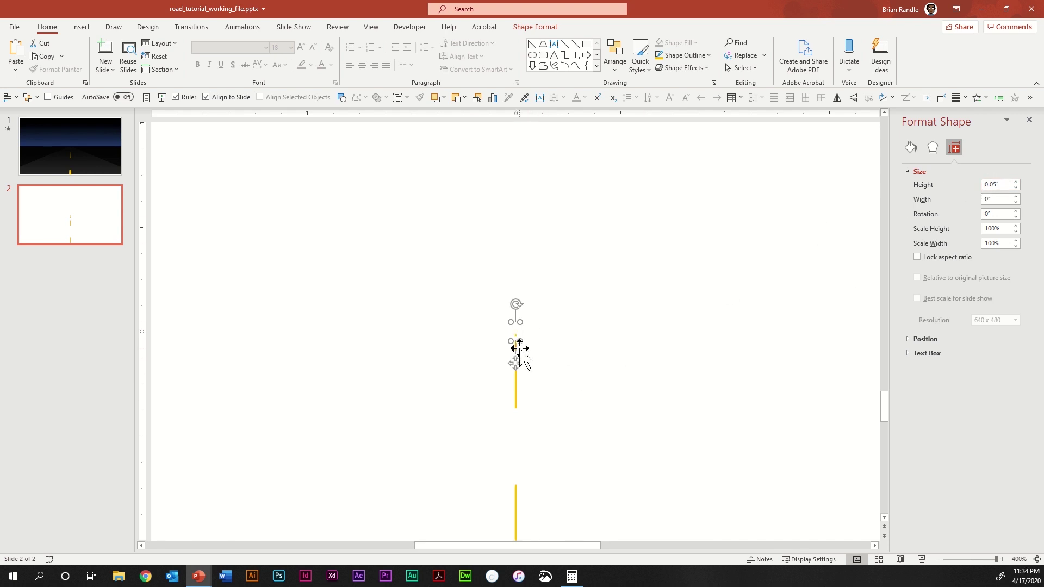
pyautogui.moveTo(517, 347)
pyautogui.mouseDown()
pyautogui.moveTo(522, 354)
pyautogui.moveTo(515, 332)
pyautogui.mouseUp()
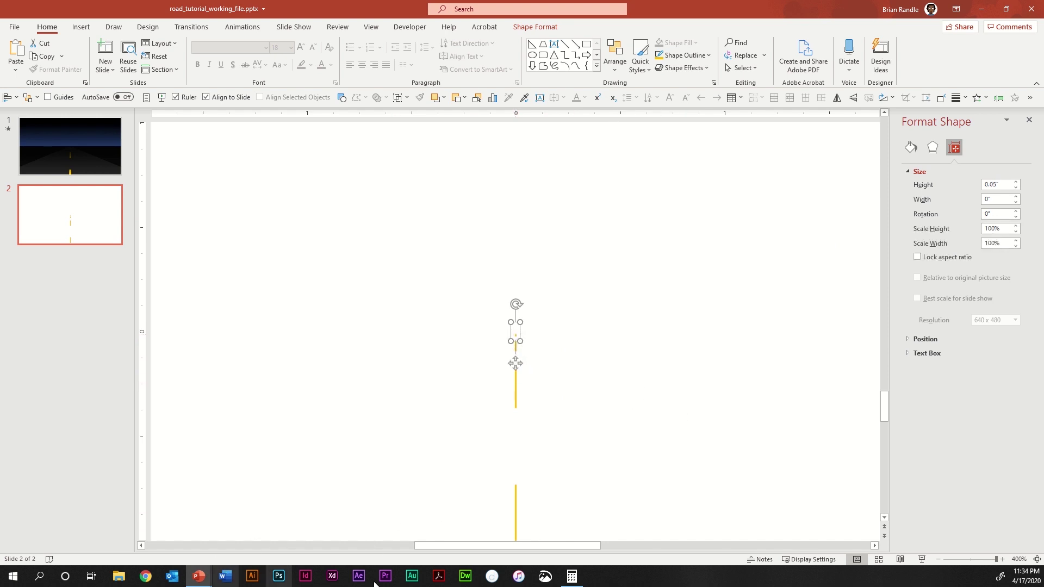
# Switch to Calculator, divide 0.18 by 0.05 and multiply the quotient to express the growth factor as a percentage
pyautogui.click(571, 577)
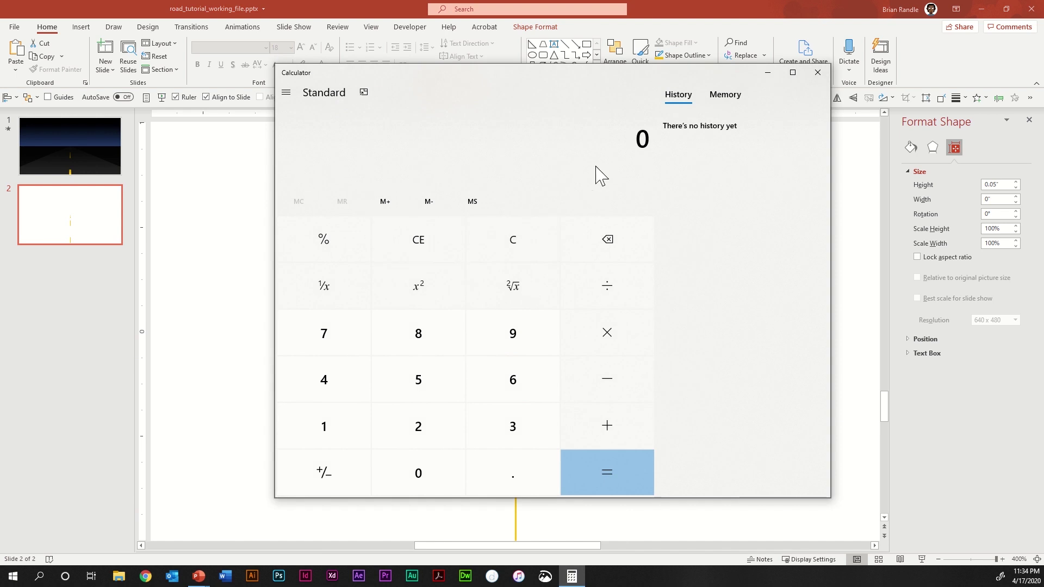
pyautogui.write('.18')
pyautogui.press('/')
pyautogui.write('.05')
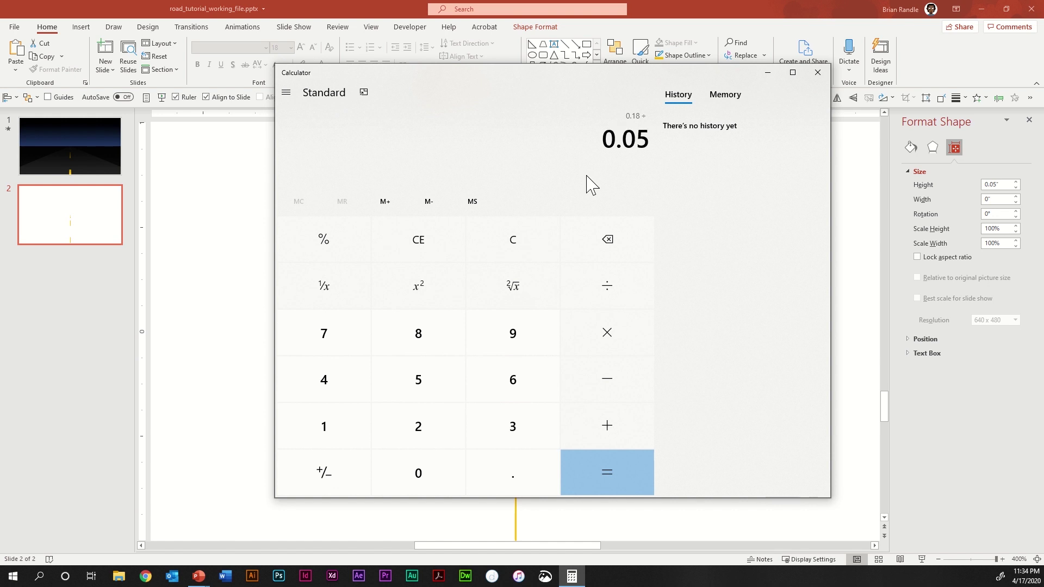
pyautogui.press('Return')
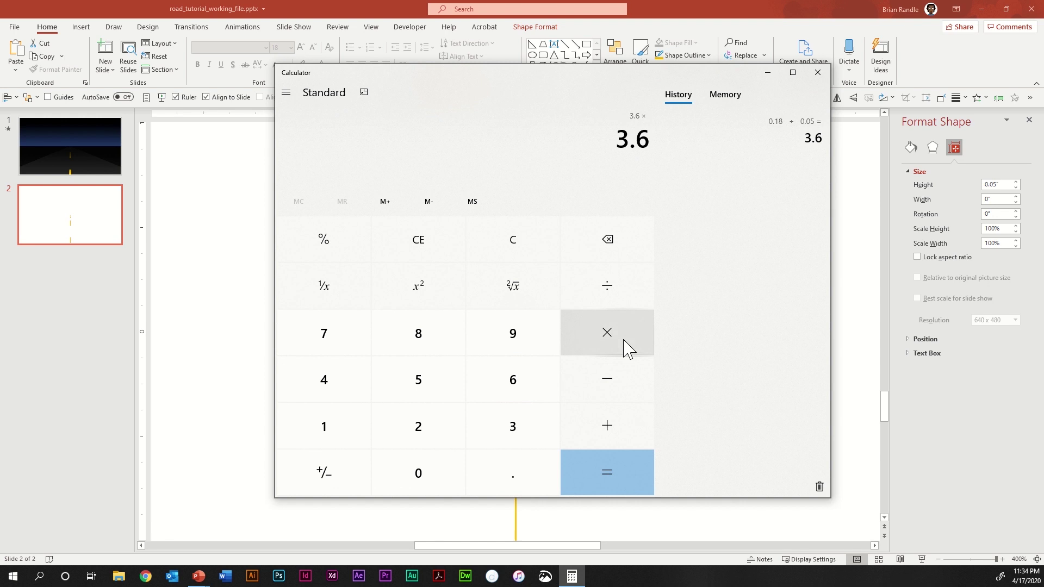
pyautogui.click(345, 428)
pyautogui.click(409, 480)
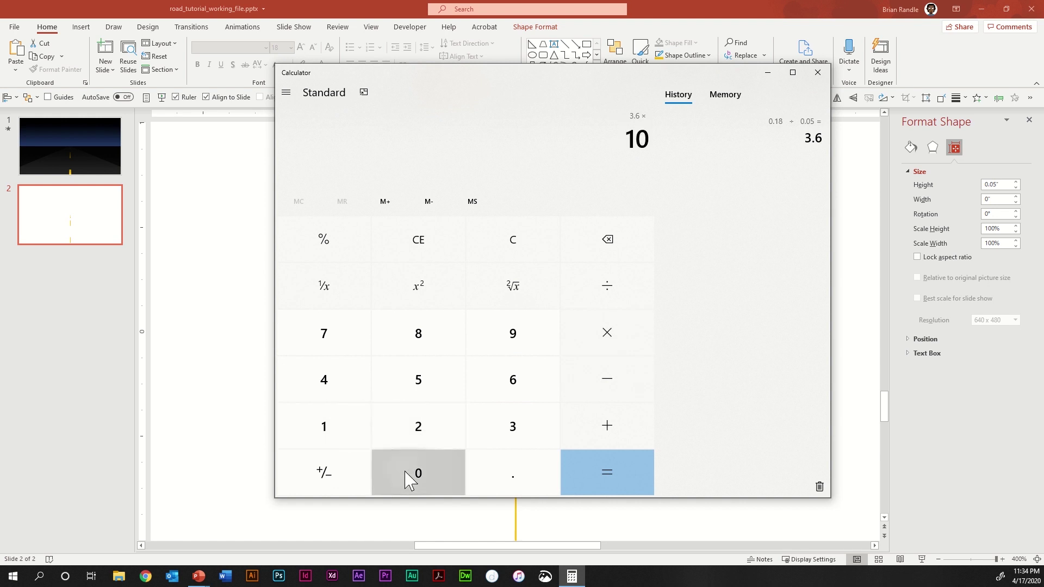
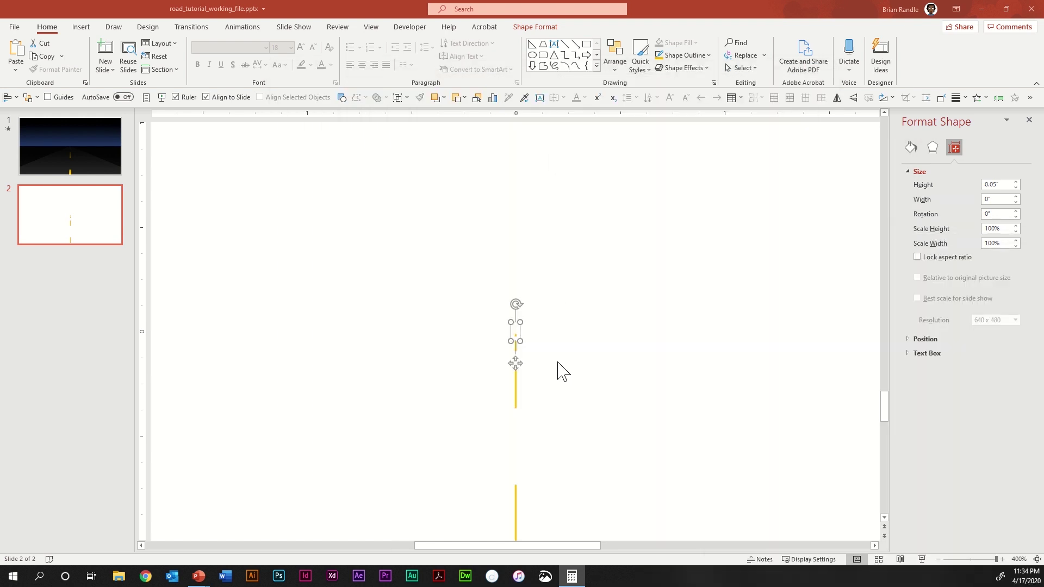
# Add a Grow/Shrink emphasis animation to the smallest lane line group
pyautogui.click(252, 31)
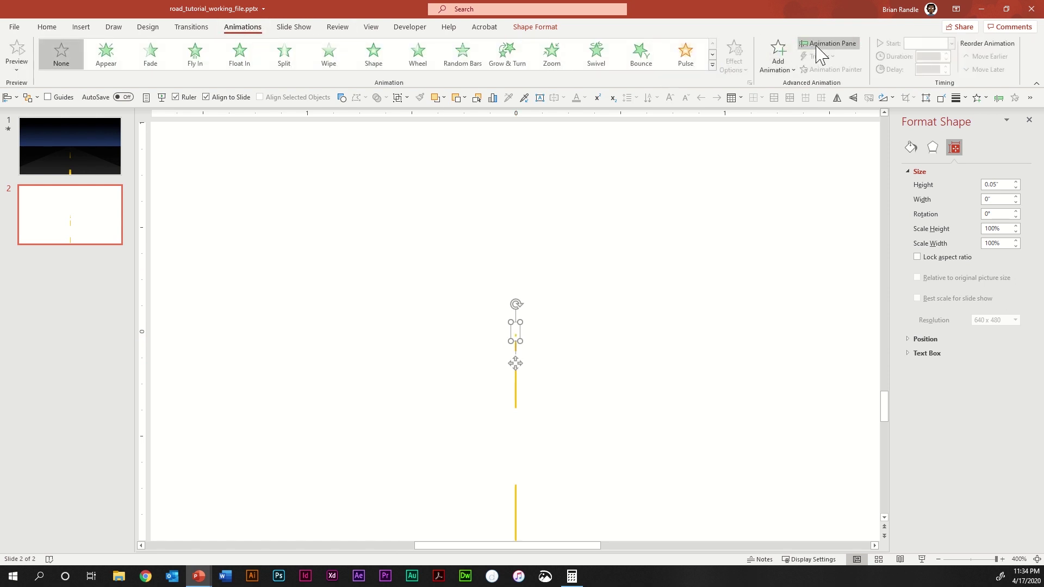
pyautogui.click(785, 68)
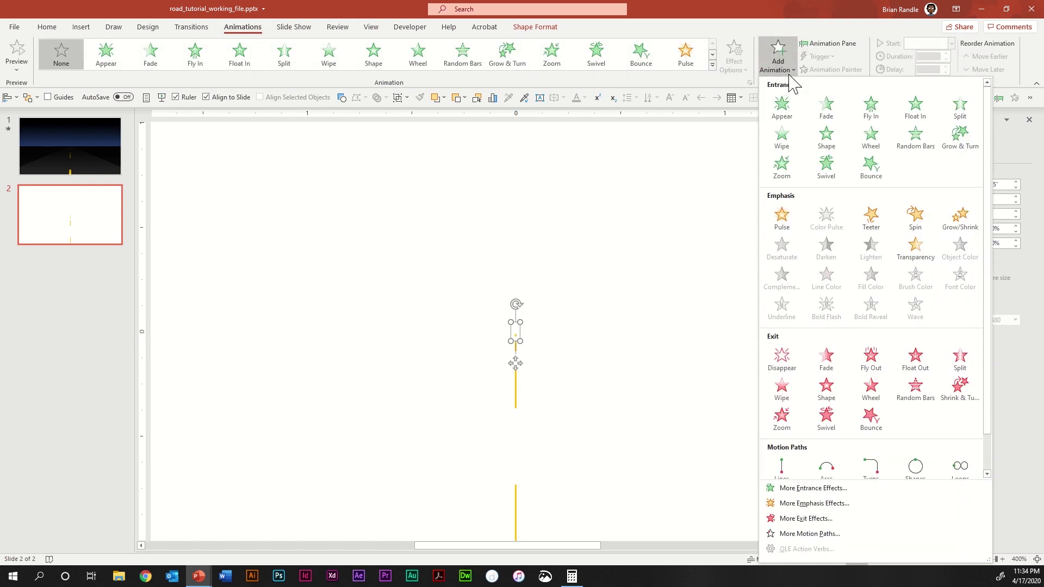
pyautogui.click(960, 228)
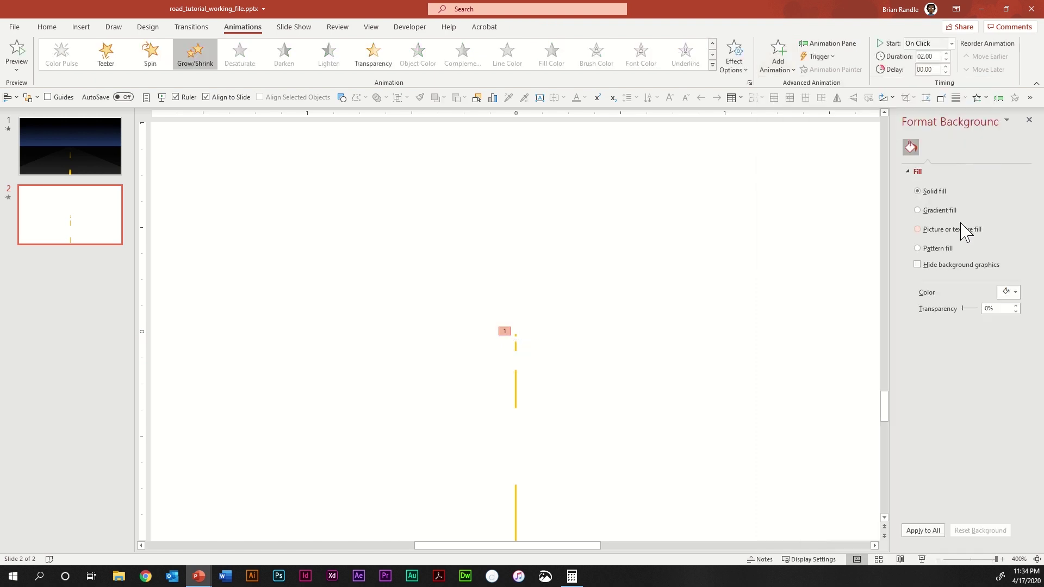
# Set the smallest group's Grow/Shrink effect to a custom size of 360% in the Vertical direction only
pyautogui.click(822, 47)
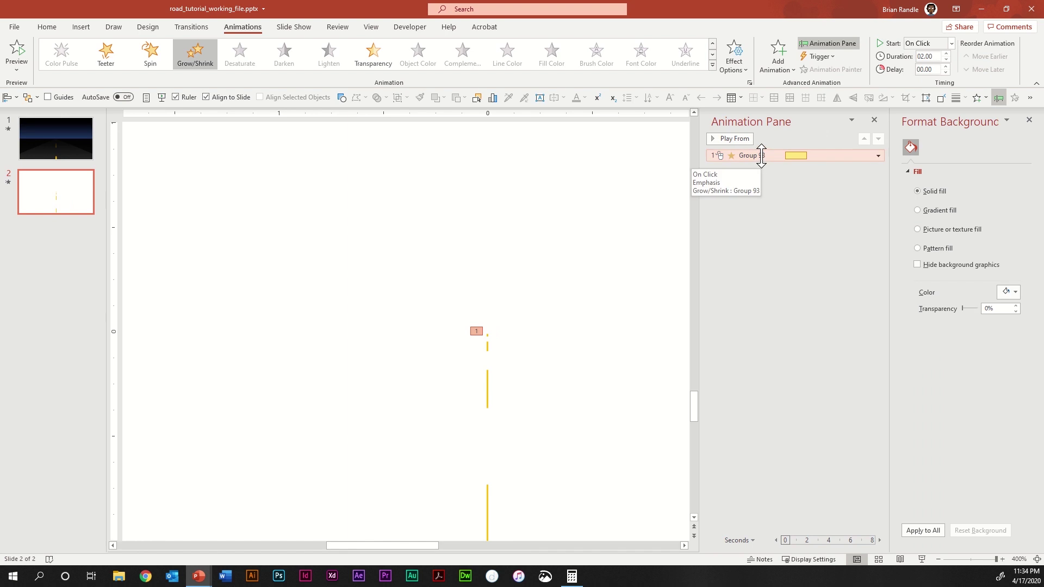
pyautogui.doubleClick(763, 158)
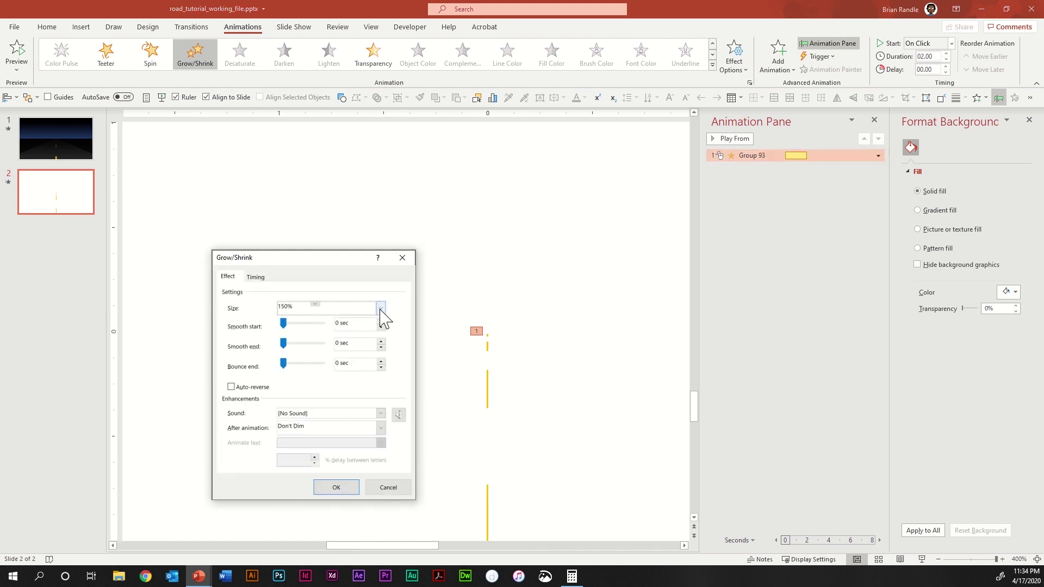
pyautogui.click(381, 309)
pyautogui.click(356, 372)
pyautogui.write('3')
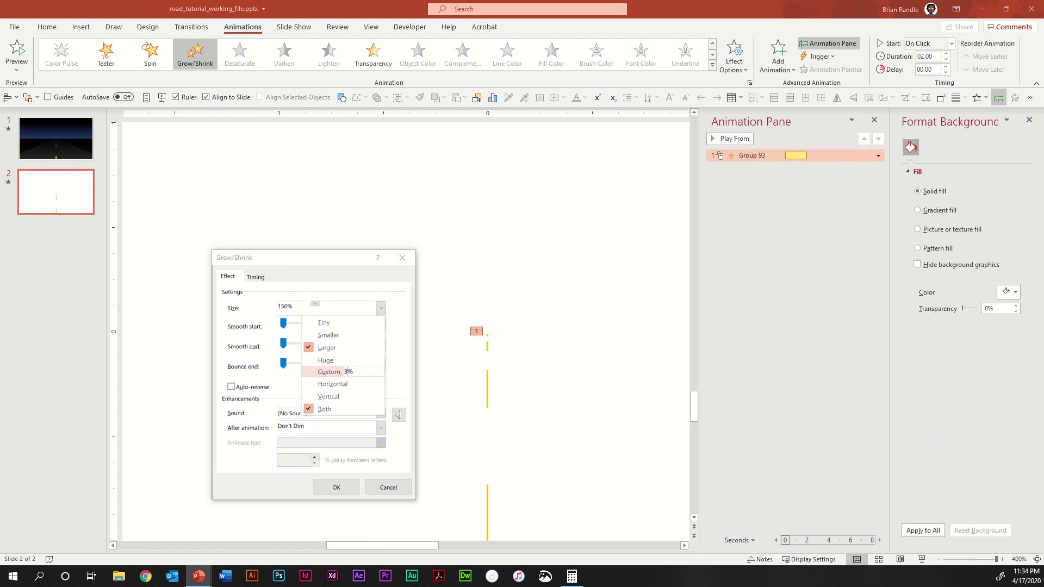
pyautogui.write('60')
pyautogui.press('Return')
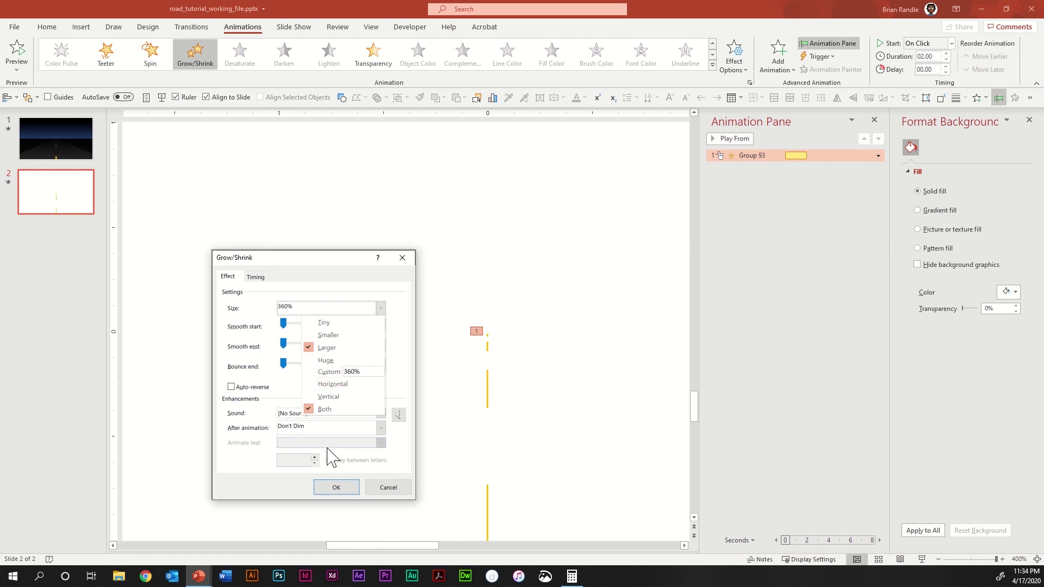
pyautogui.click(336, 397)
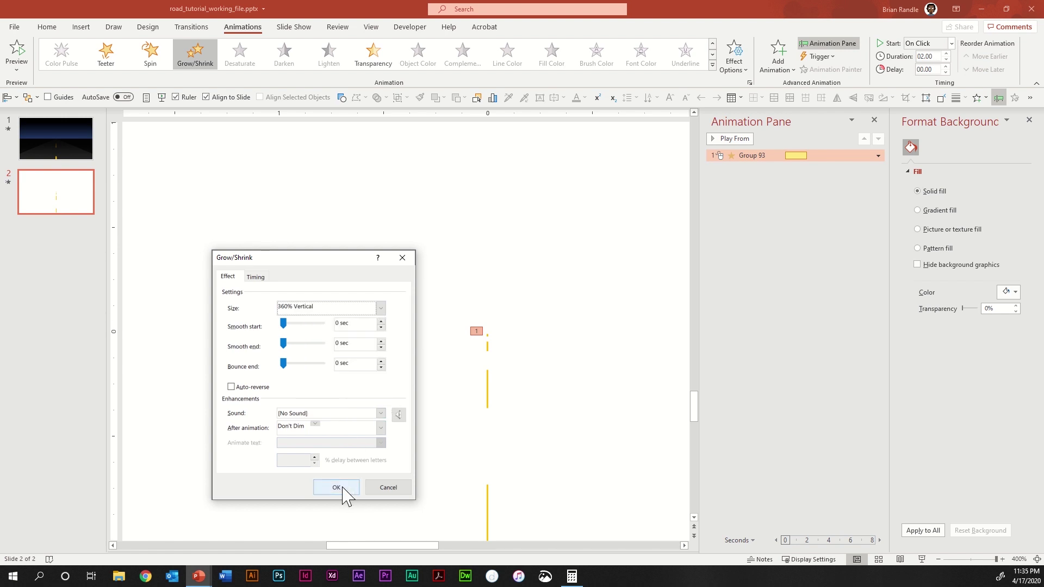
# Set the Grow/Shrink timing to start With Previous, last 0.25 seconds and repeat Until End of Slide
pyautogui.click(255, 277)
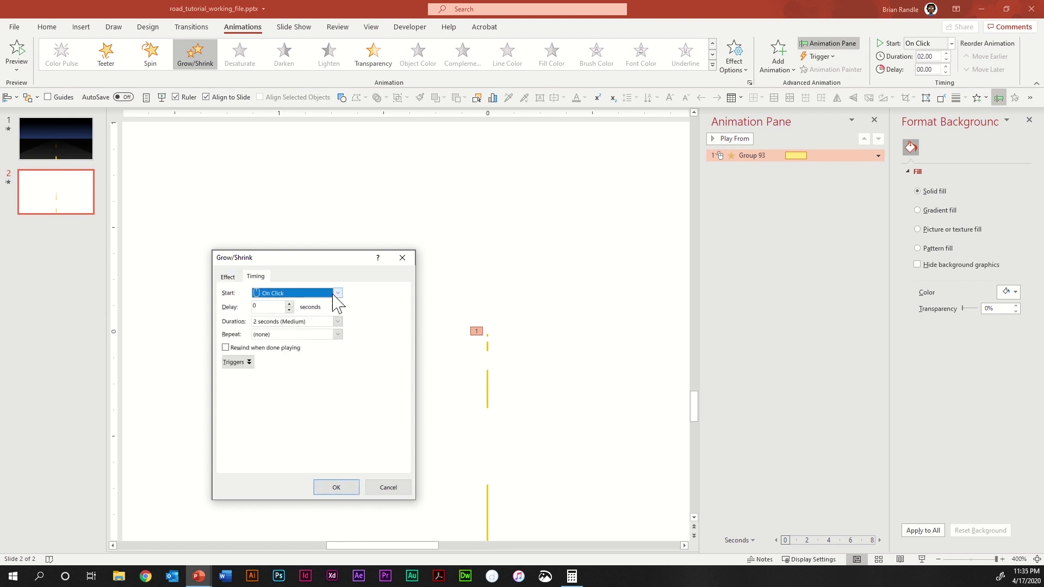
pyautogui.click(337, 293)
pyautogui.click(309, 313)
pyautogui.click(341, 320)
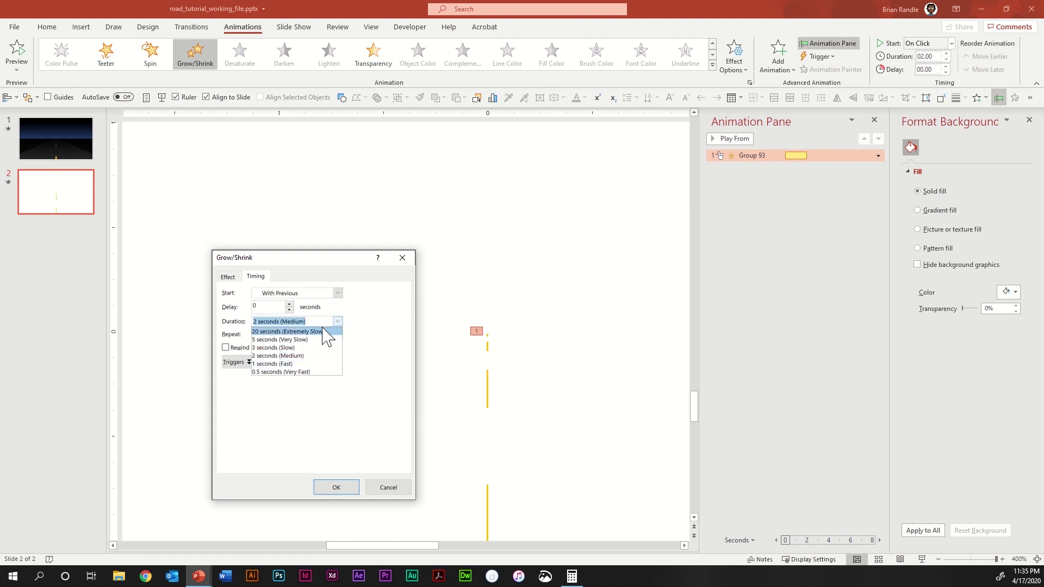
pyautogui.click(318, 321)
pyautogui.write('.25')
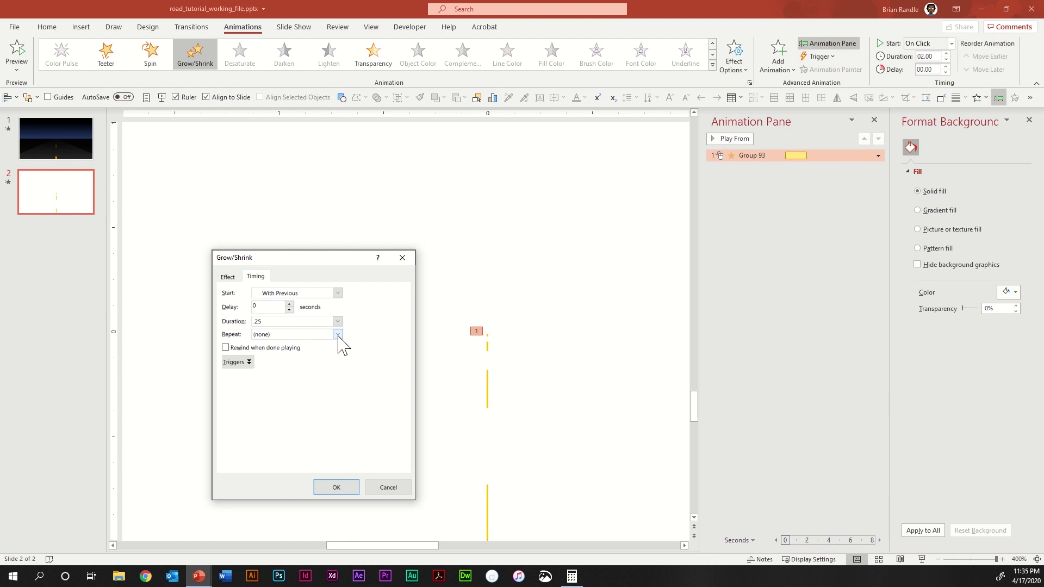
pyautogui.click(337, 334)
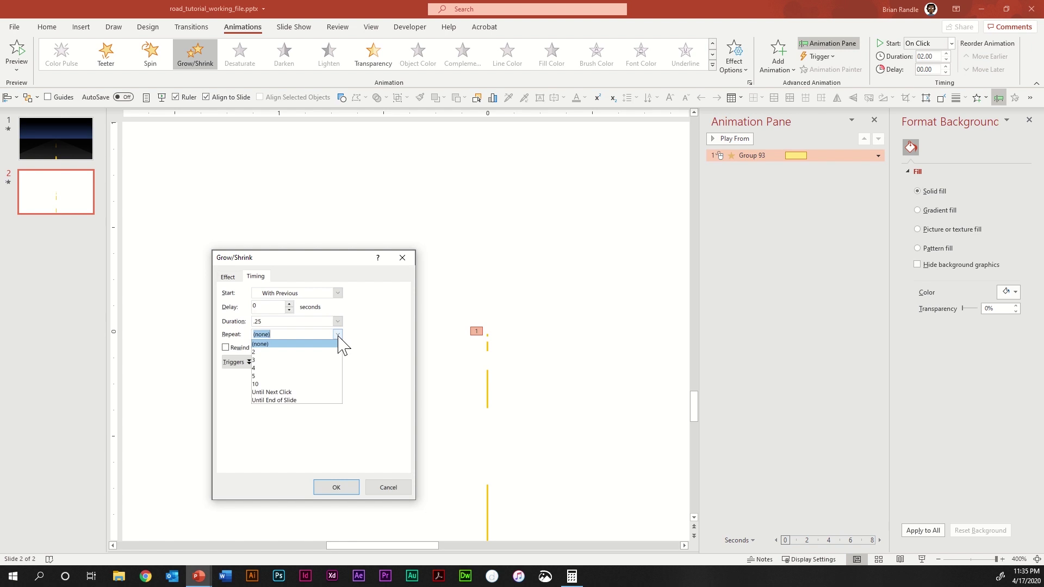
pyautogui.click(292, 401)
pyautogui.click(353, 491)
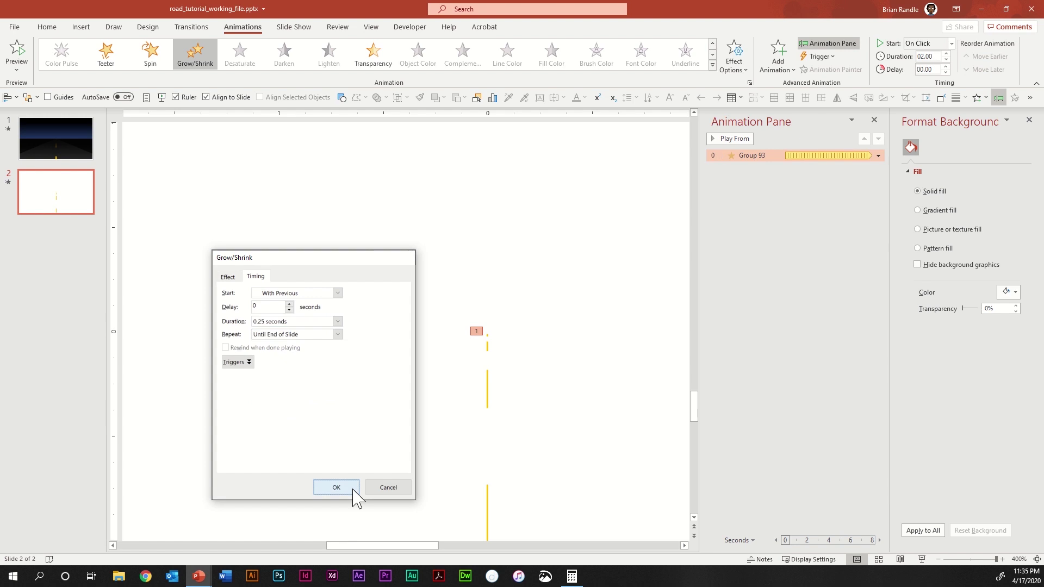
# Play the current slide as a slide show to preview the lane line animation, and return to editing
pyautogui.click(923, 560)
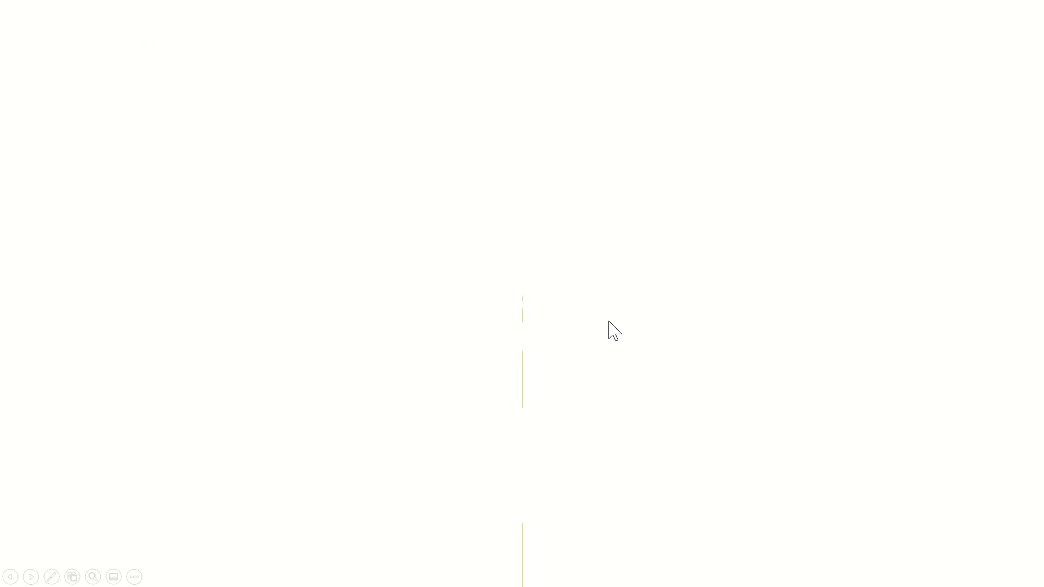
pyautogui.press('Escape')
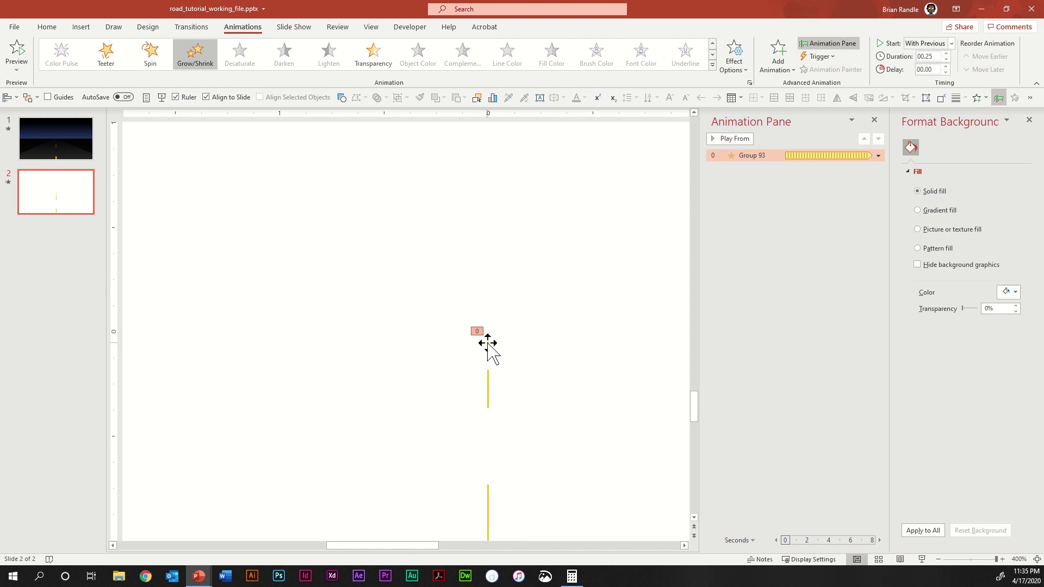
# Copy the smallest group's Grow/Shrink animation to the next two larger lane line groups with Animation Painter
pyautogui.click(489, 335)
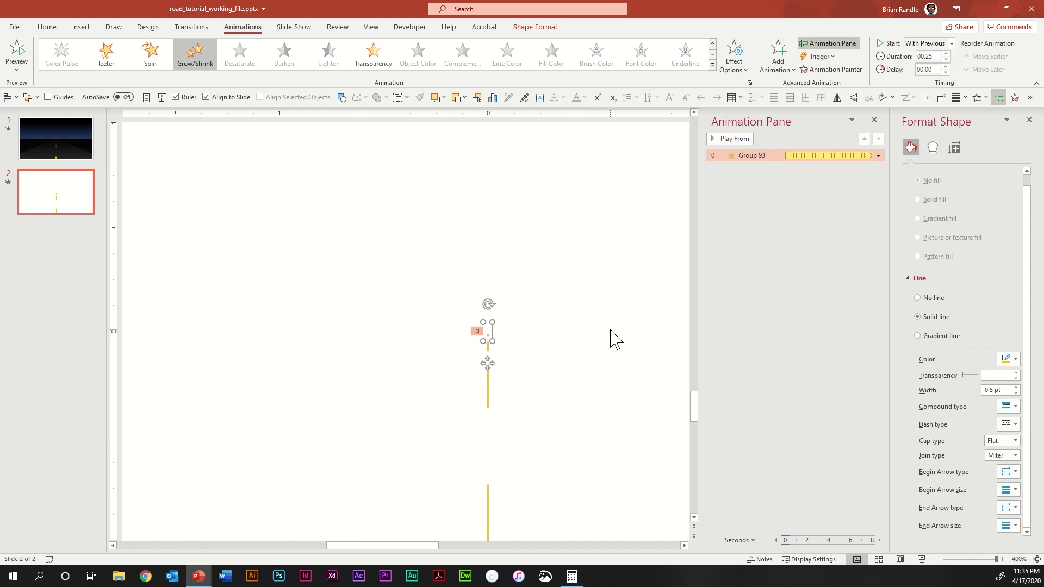
pyautogui.click(827, 70)
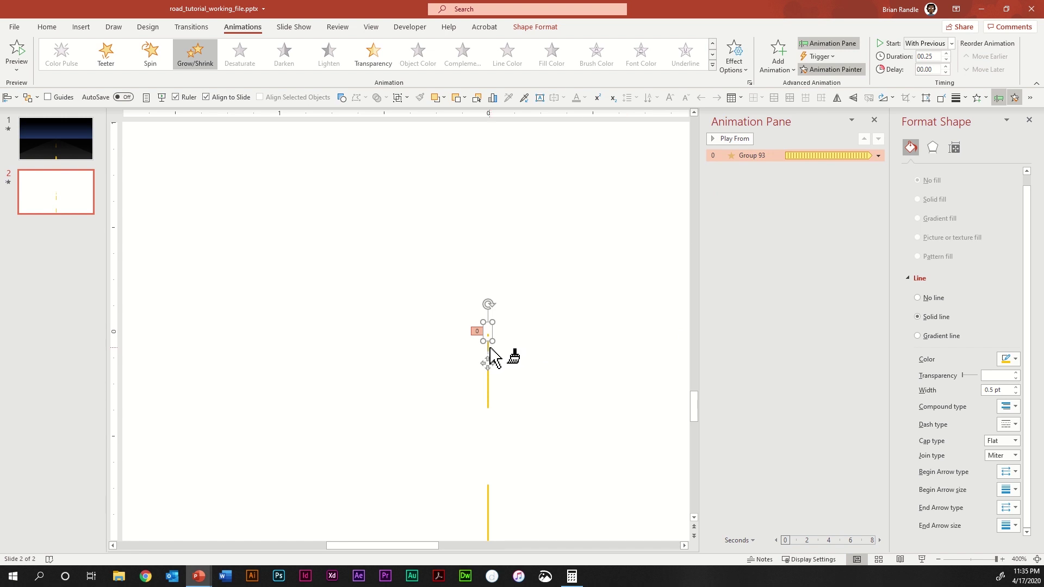
pyautogui.click(489, 348)
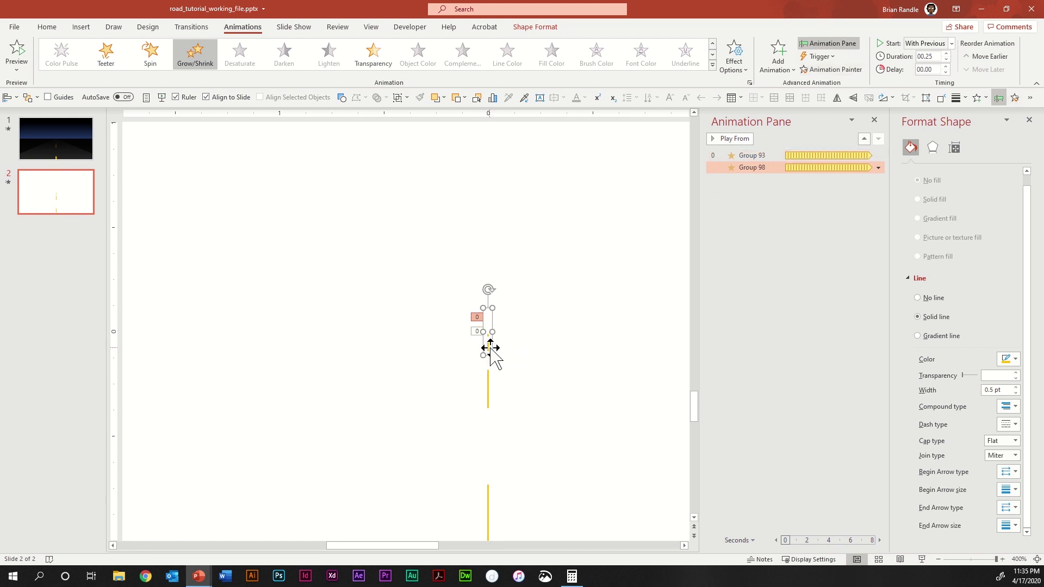
pyautogui.click(808, 70)
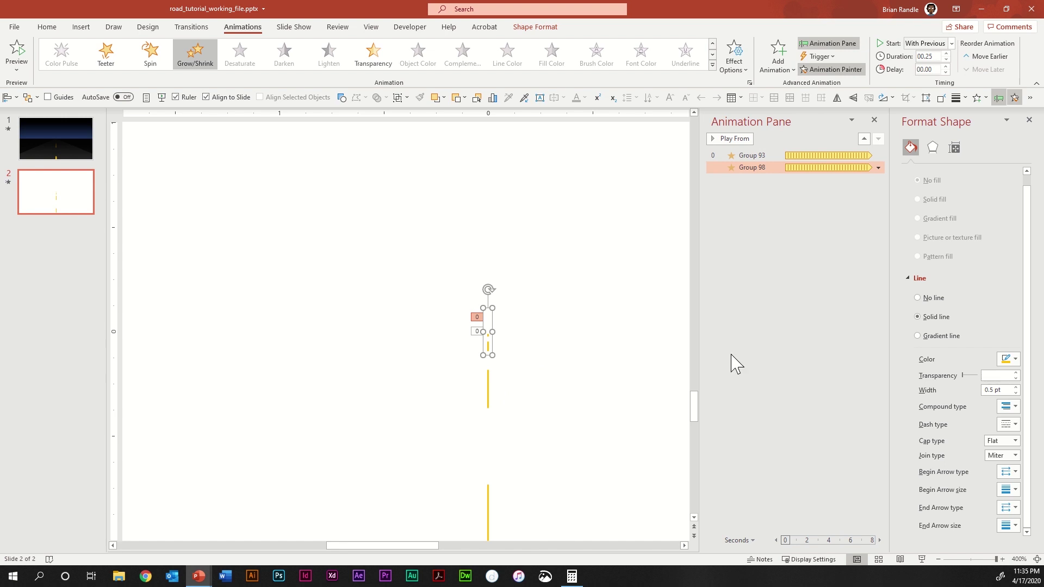
pyautogui.click(491, 399)
pyautogui.scroll(-5, 561, 356)
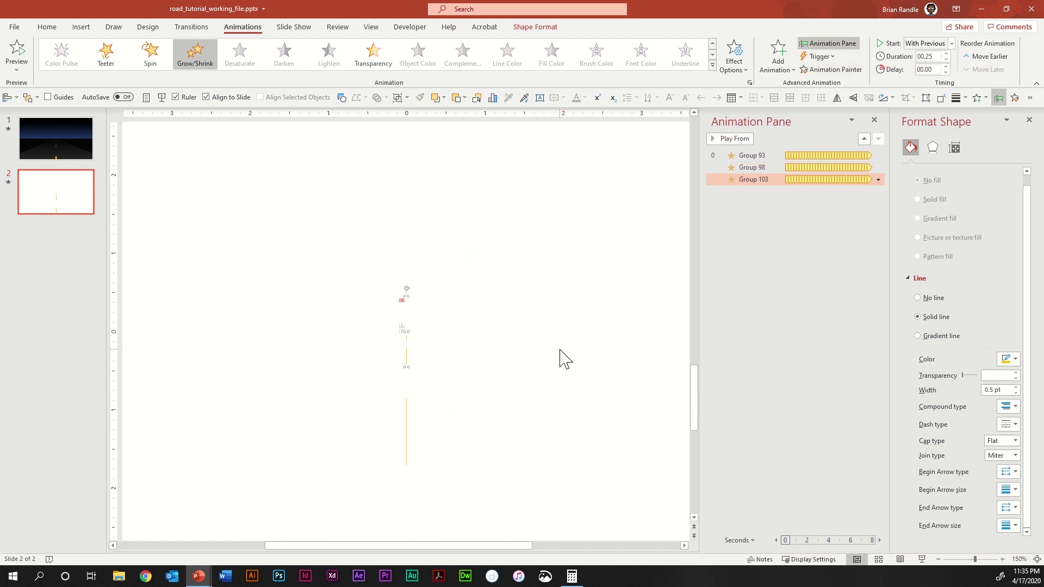
# Copy the Grow/Shrink animation to the two largest lane line groups with Animation Painter
pyautogui.click(831, 70)
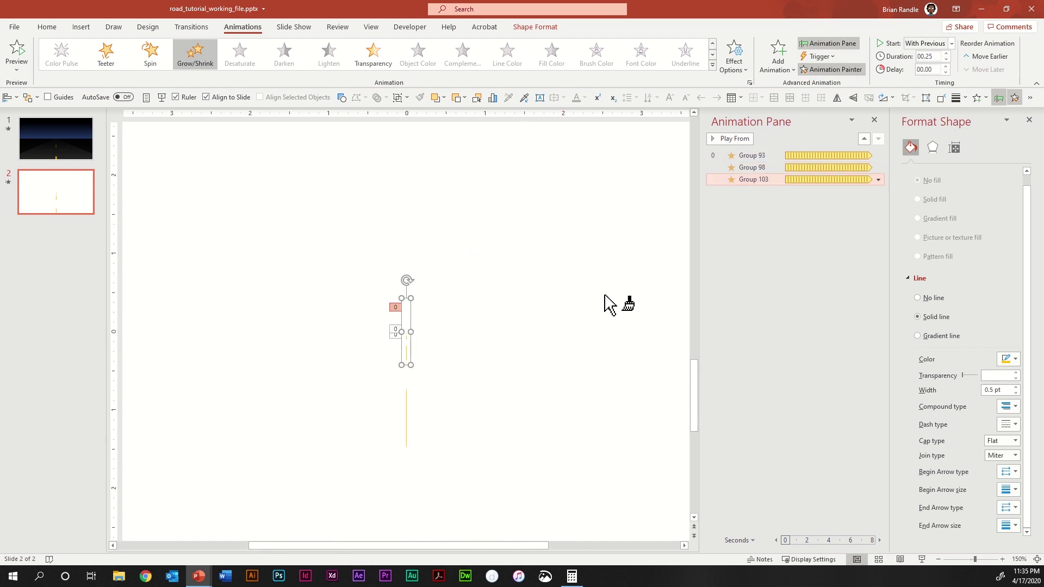
pyautogui.click(409, 419)
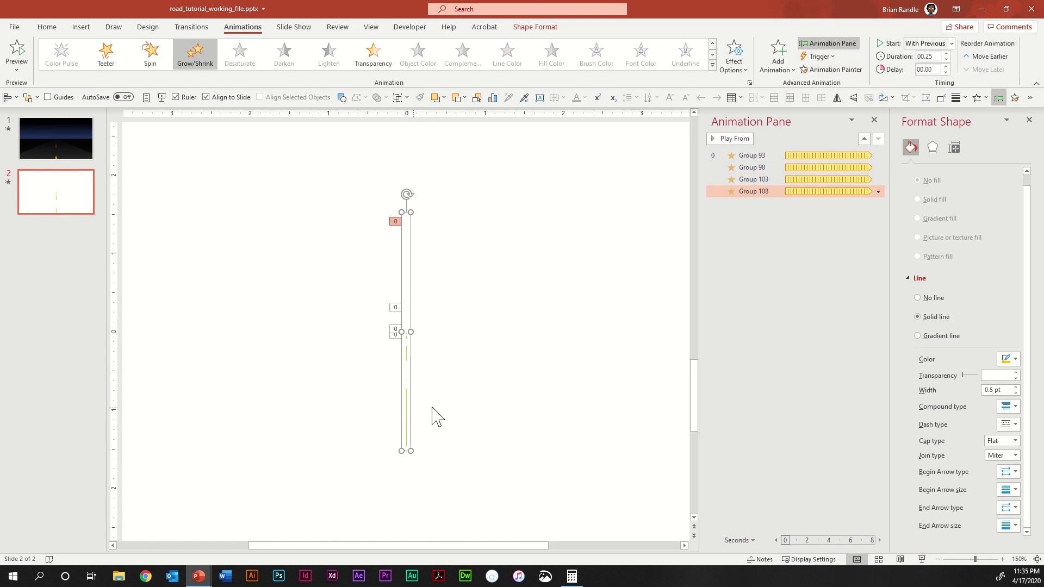
pyautogui.scroll(-4, 436, 415)
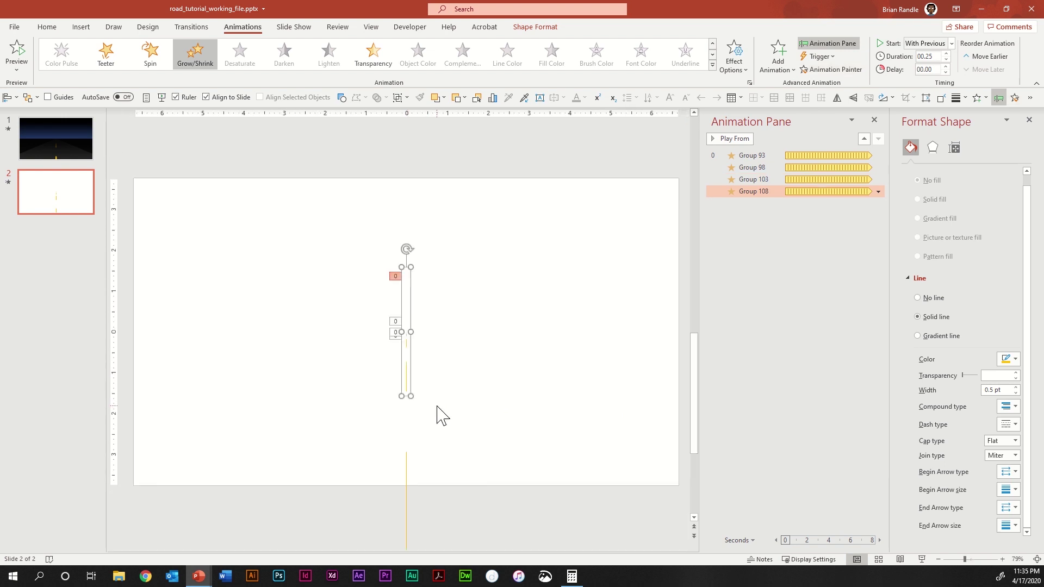
pyautogui.click(824, 69)
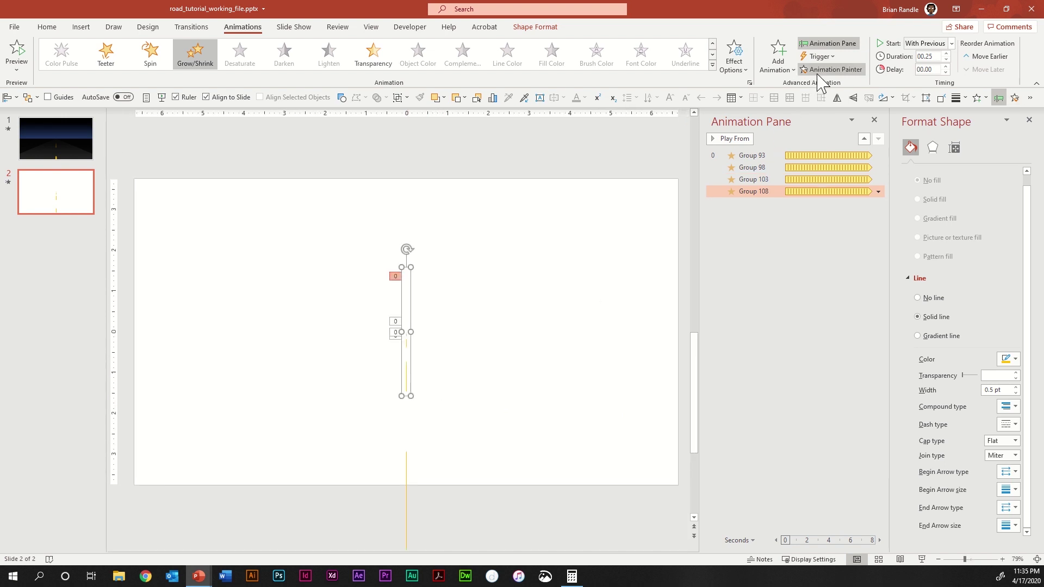
pyautogui.click(407, 471)
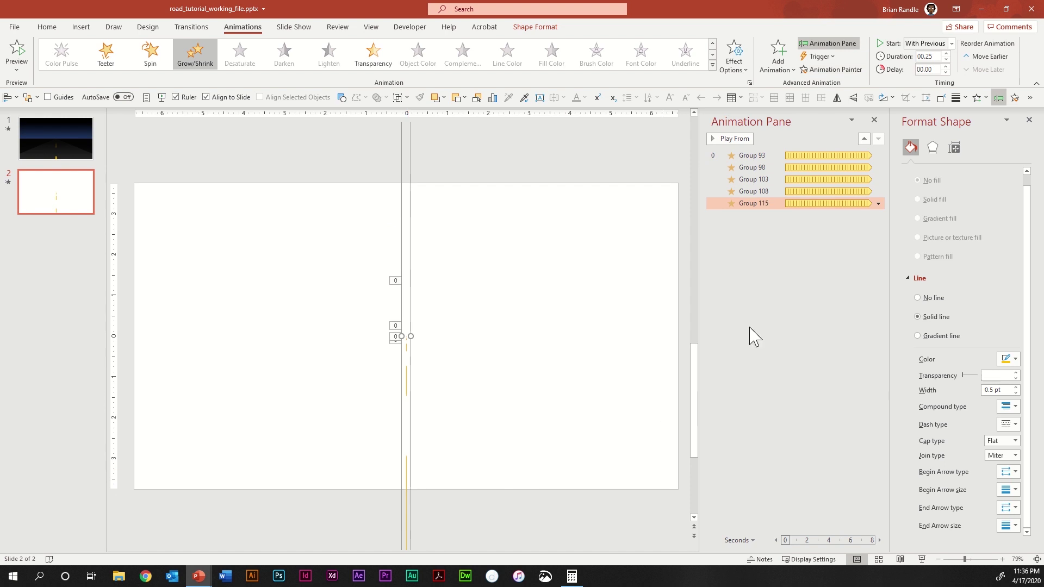
# Play the current slide as a slide show to check all five animated lane line groups, then return and deselect everything
pyautogui.click(924, 559)
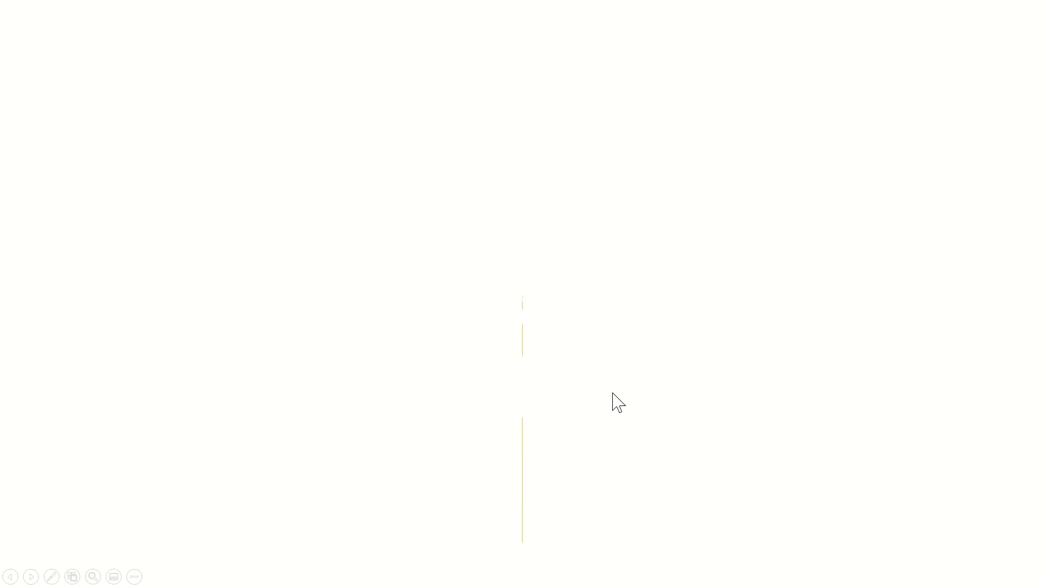
pyautogui.press('Escape')
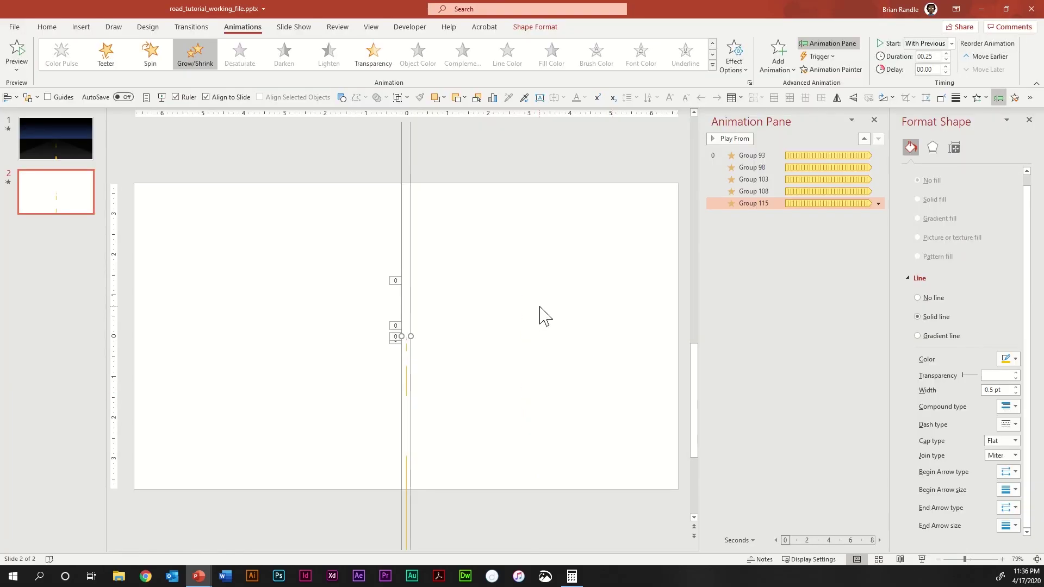
pyautogui.click(466, 391)
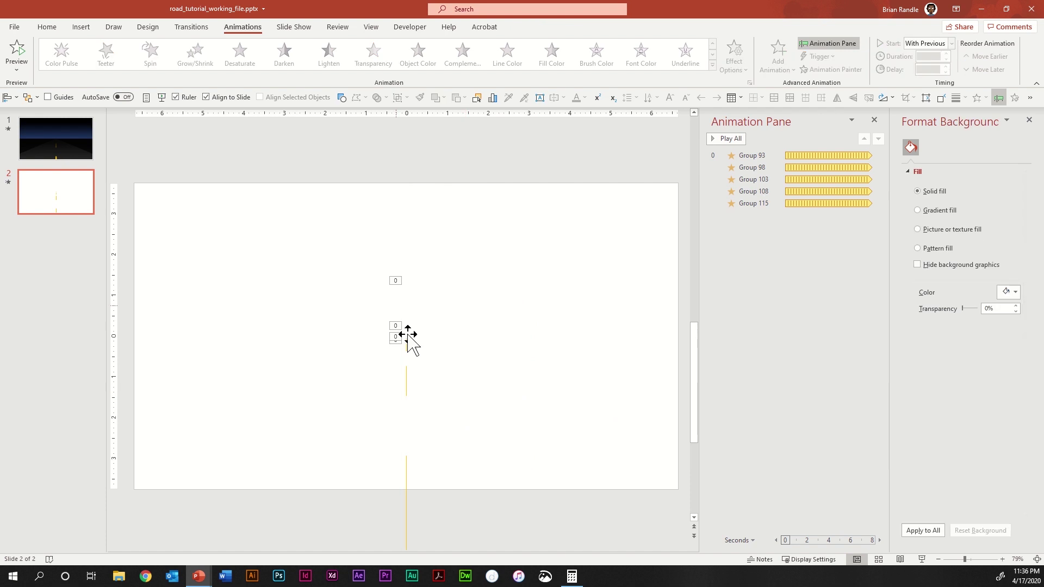
# Add a Fade entrance animation to the smallest lane line group, Group 93, alongside its Grow/Shrink effect
pyautogui.click(771, 154)
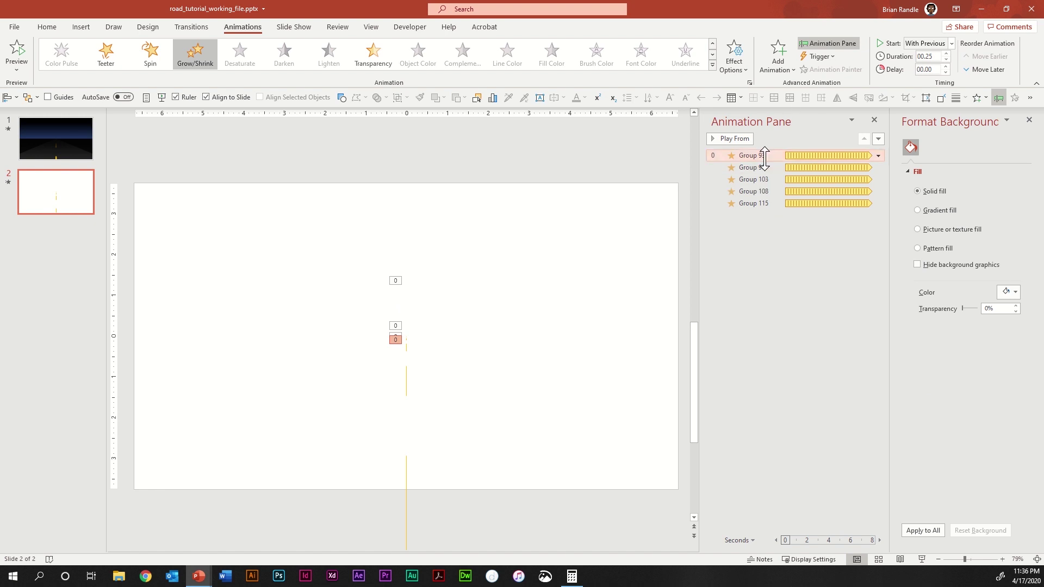
pyautogui.click(779, 60)
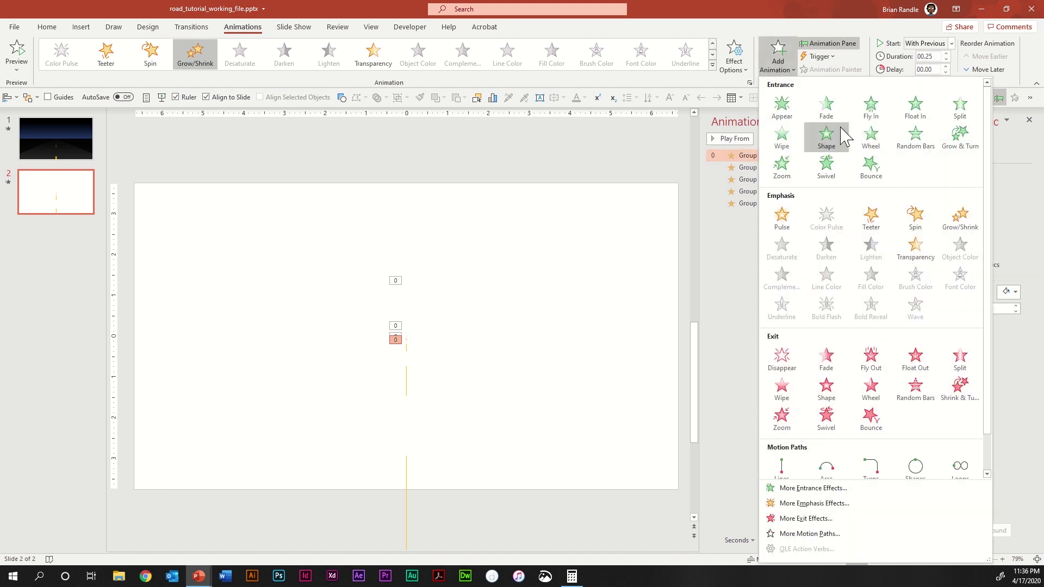
pyautogui.click(830, 114)
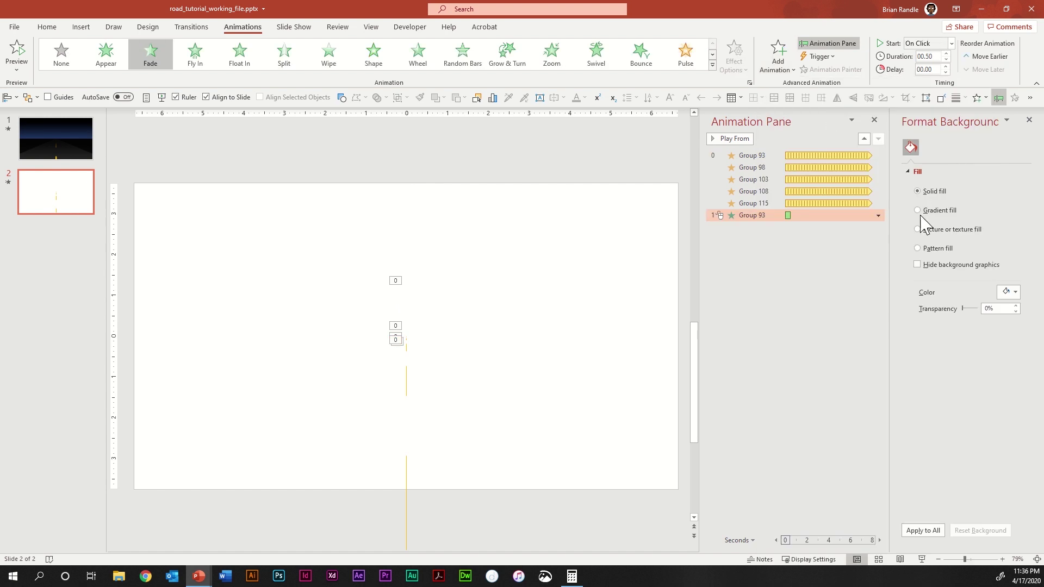
# Set the Fade timing to start With Previous, last 0.25 seconds and repeat Until End of Slide
pyautogui.doubleClick(759, 214)
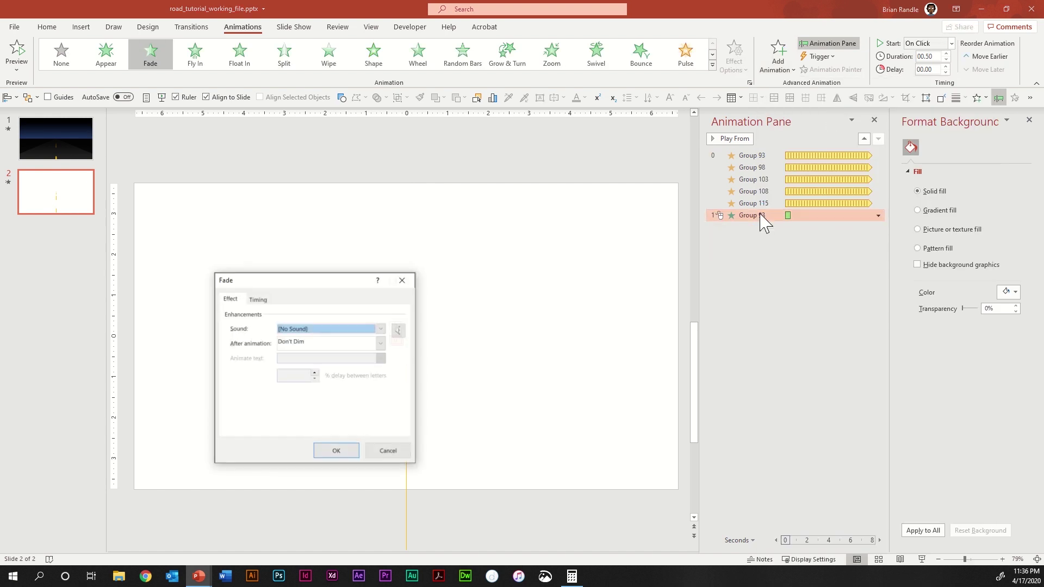
pyautogui.click(257, 299)
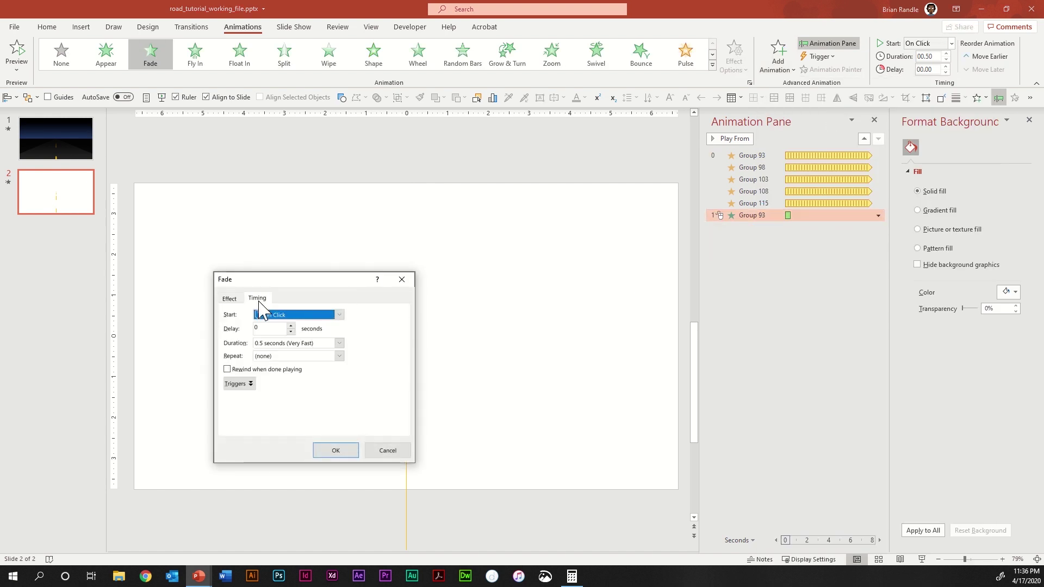
pyautogui.click(325, 343)
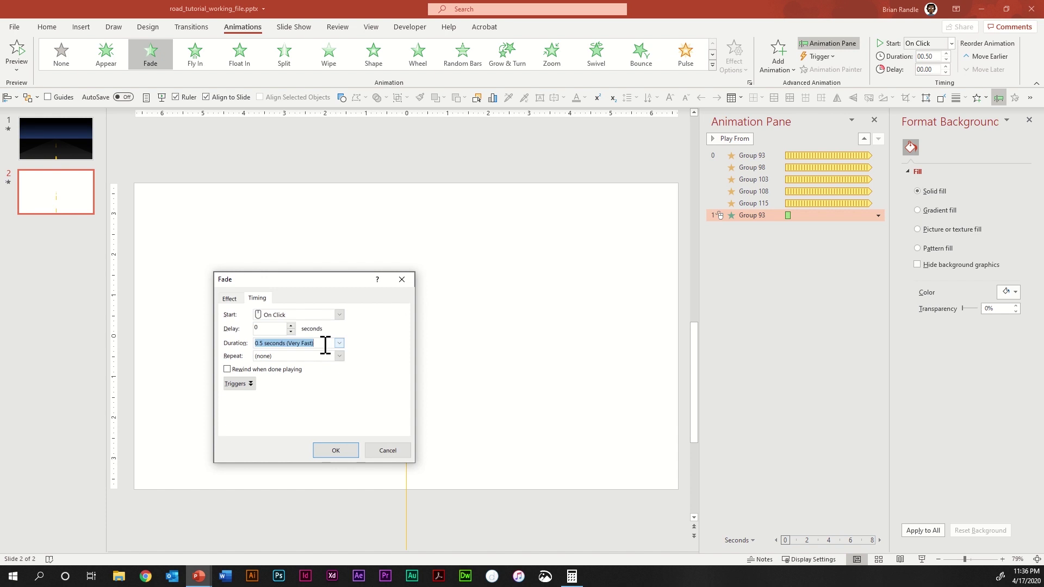
pyautogui.write('.25')
pyautogui.press('Tab')
pyautogui.click(338, 356)
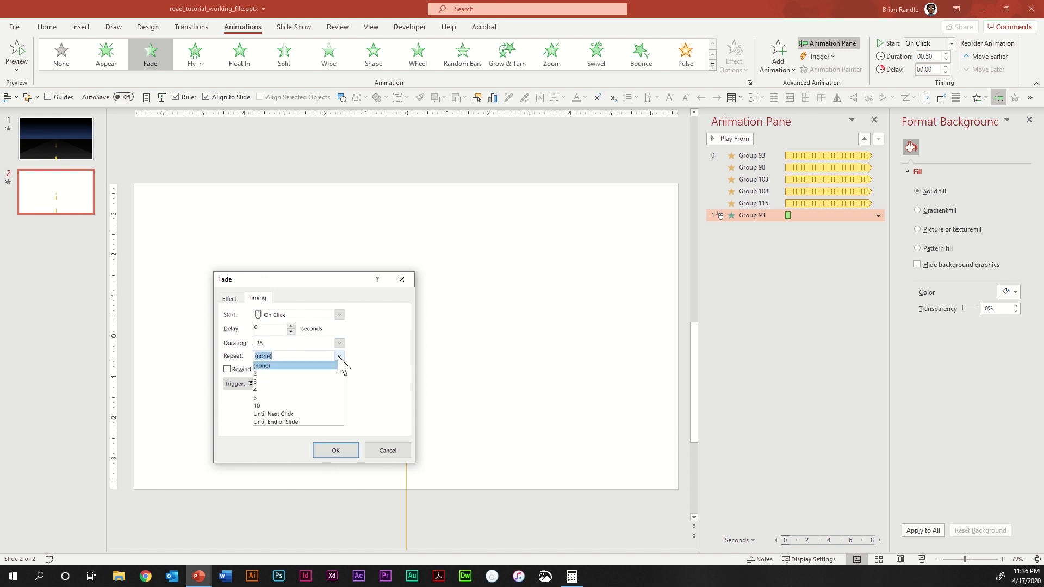
pyautogui.click(293, 422)
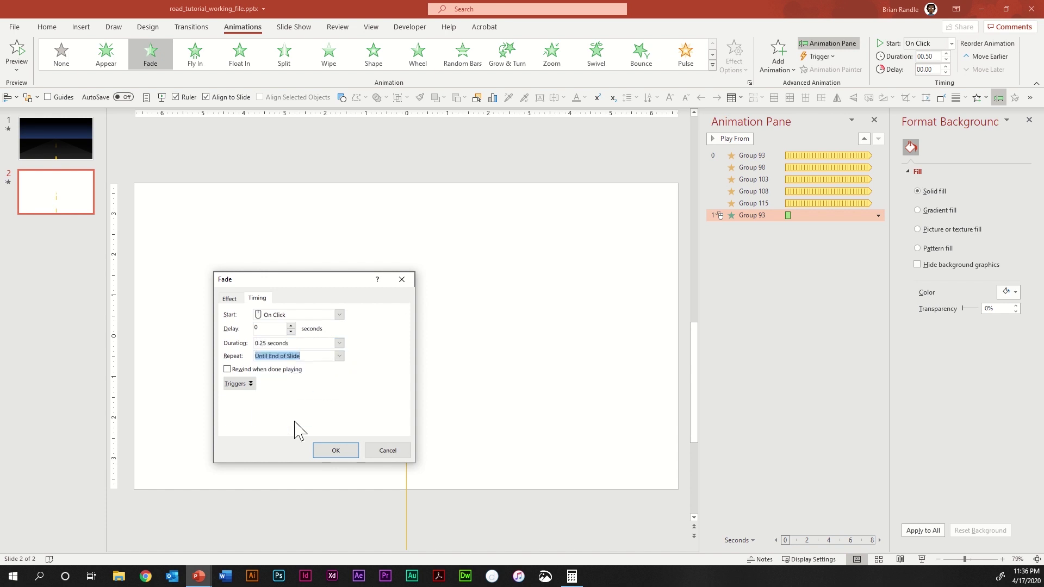
pyautogui.click(339, 315)
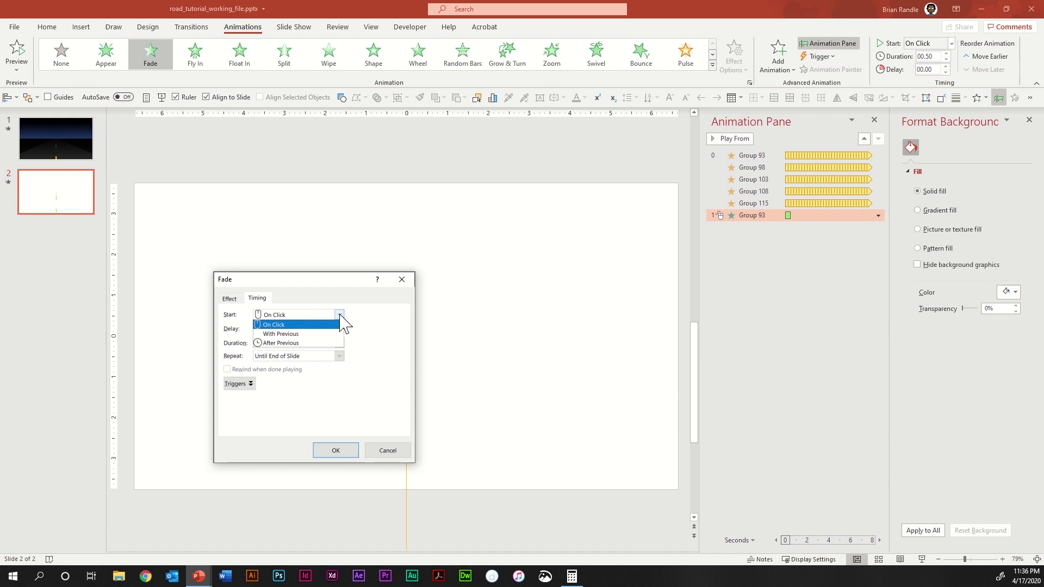
pyautogui.click(315, 332)
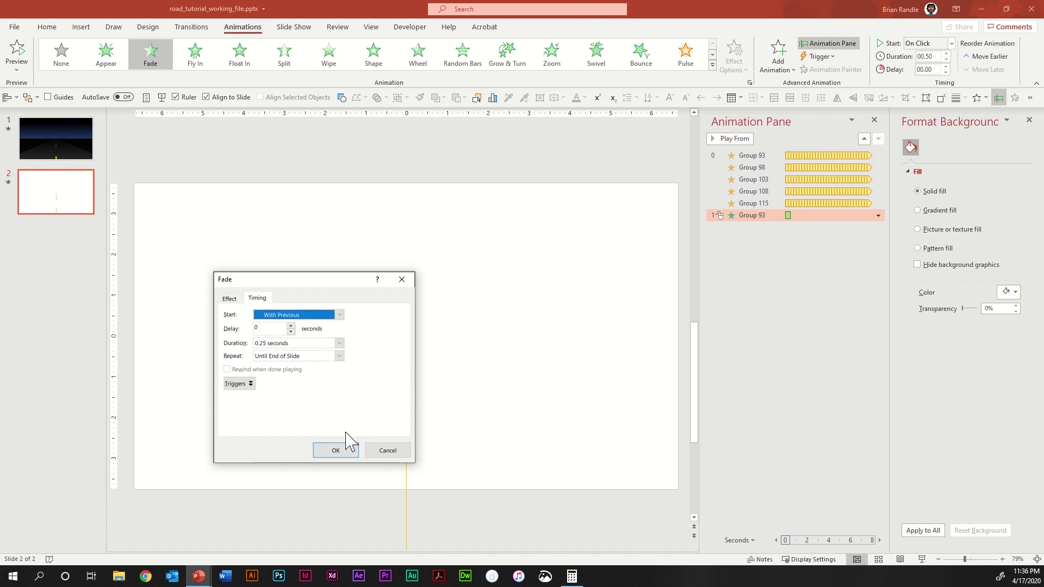
pyautogui.click(335, 450)
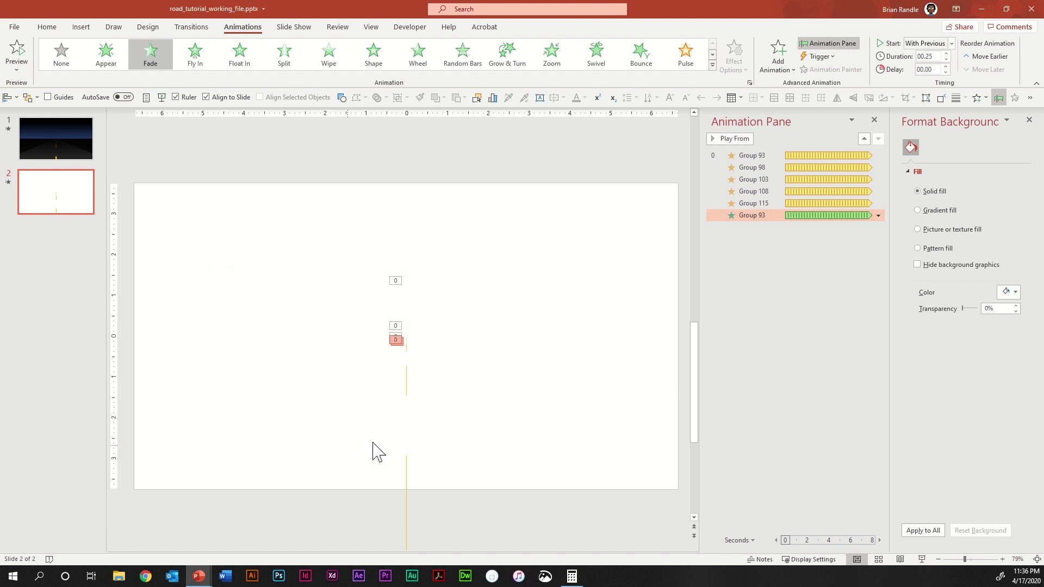
# Move the Fade effect to the start of the animation order and preview the slide as a slide show
pyautogui.moveTo(757, 214); pyautogui.dragTo(757, 147)
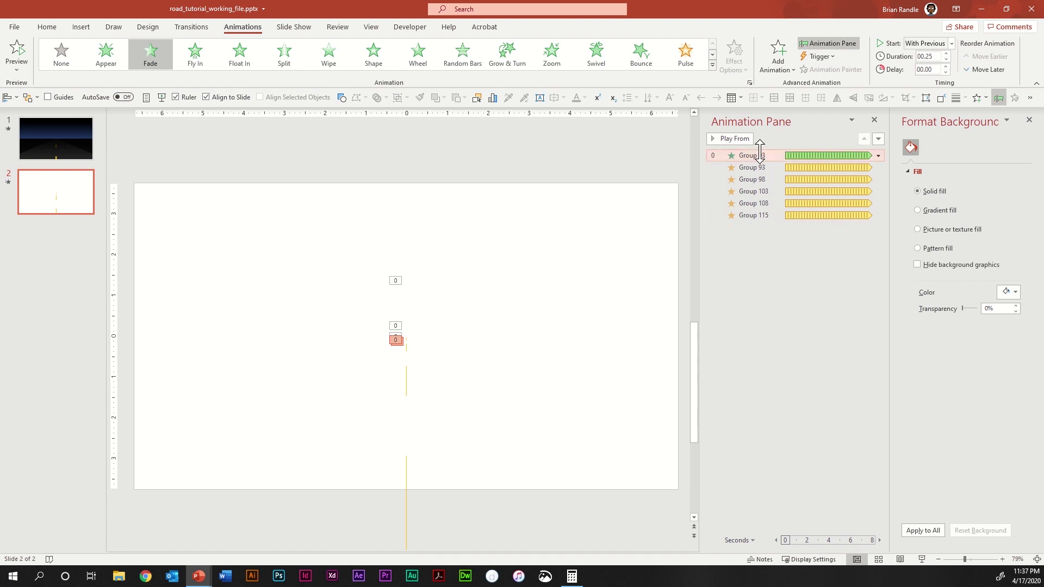
pyautogui.click(922, 560)
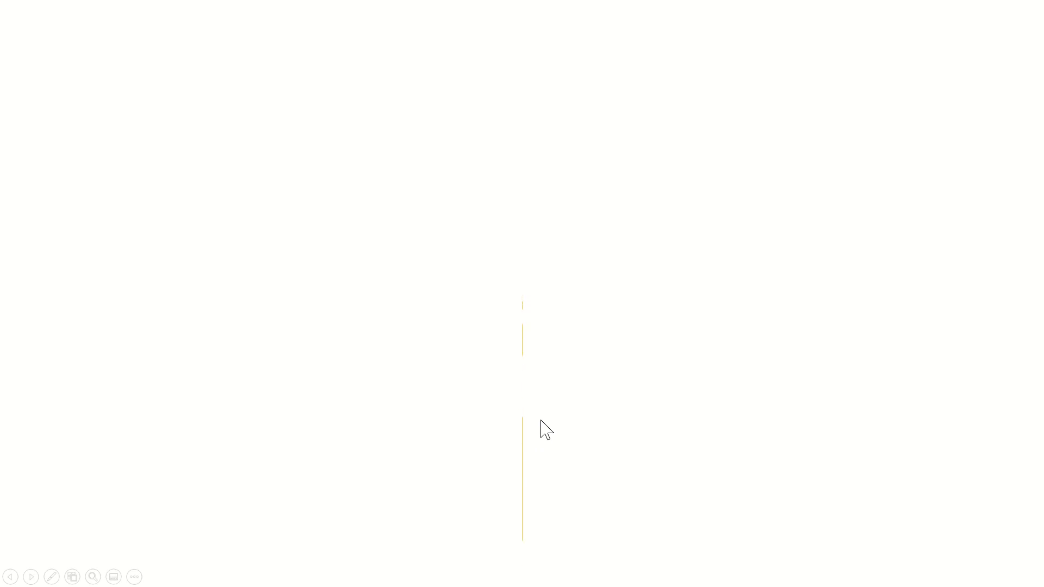
pyautogui.press('Escape')
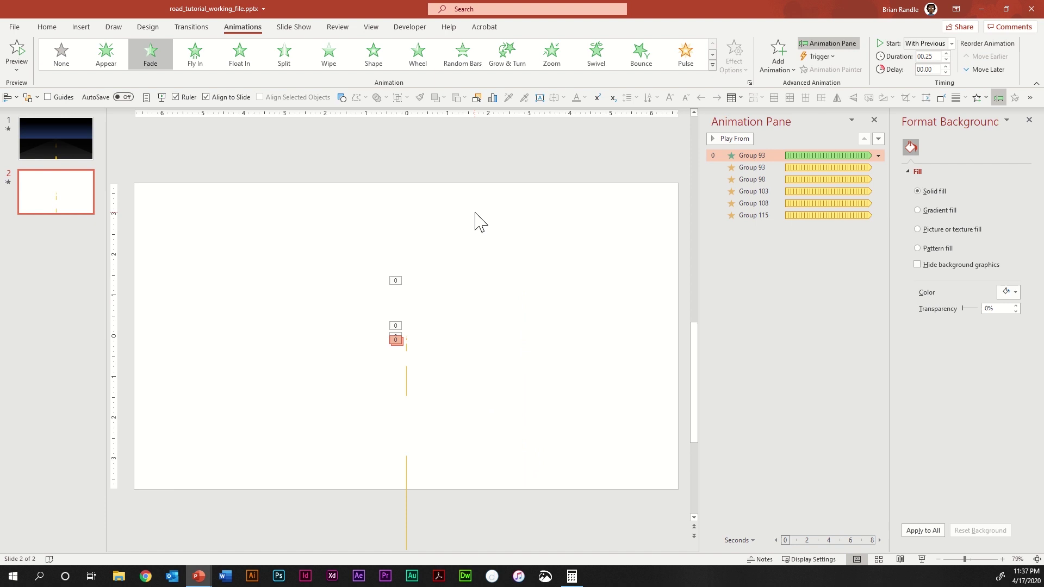
# Set the line width of all lane line groups on the slide to 20 pt and deselect them
pyautogui.keyDown('ctrl'); pyautogui.scroll(-4, 475, 222); pyautogui.keyUp('ctrl')
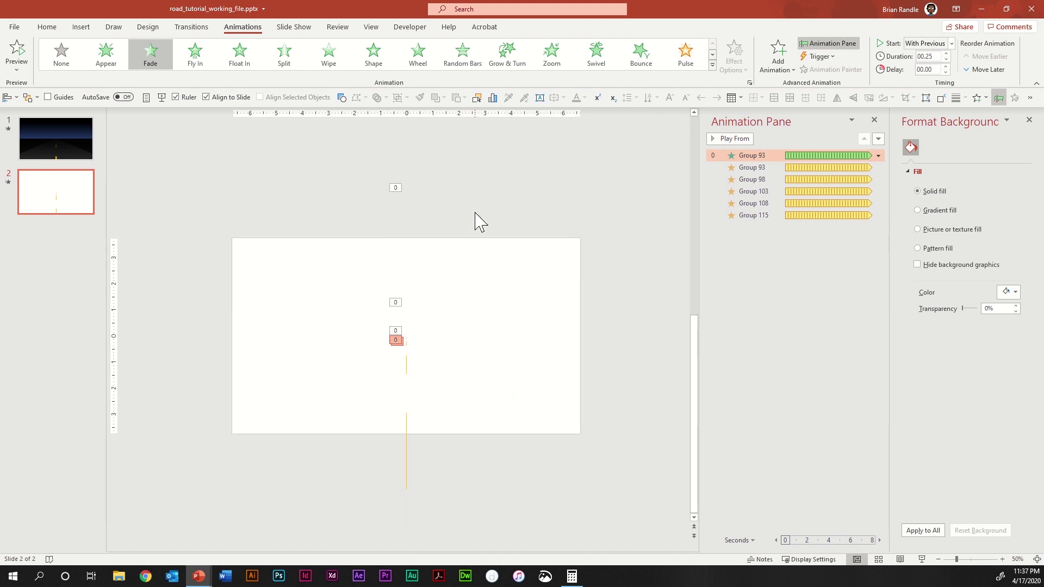
pyautogui.hotkey('ctrl', 'a')
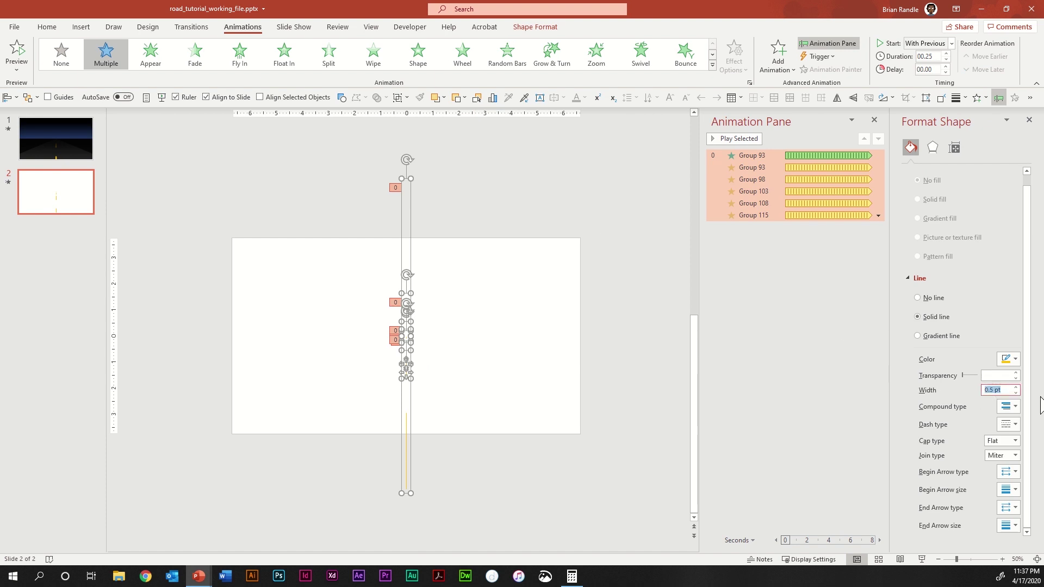
pyautogui.write('20')
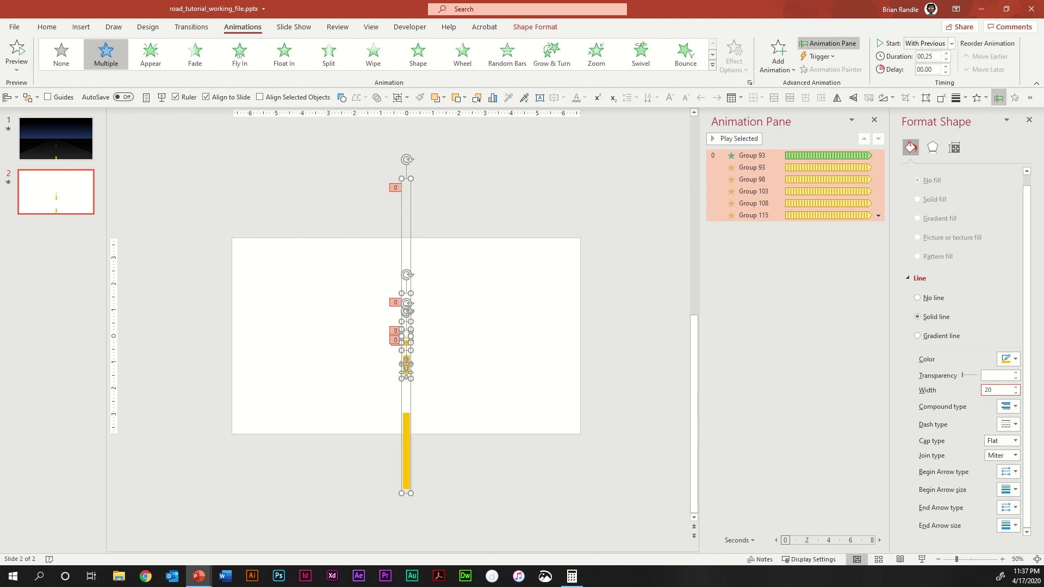
pyautogui.press('Tab')
pyautogui.click(598, 259)
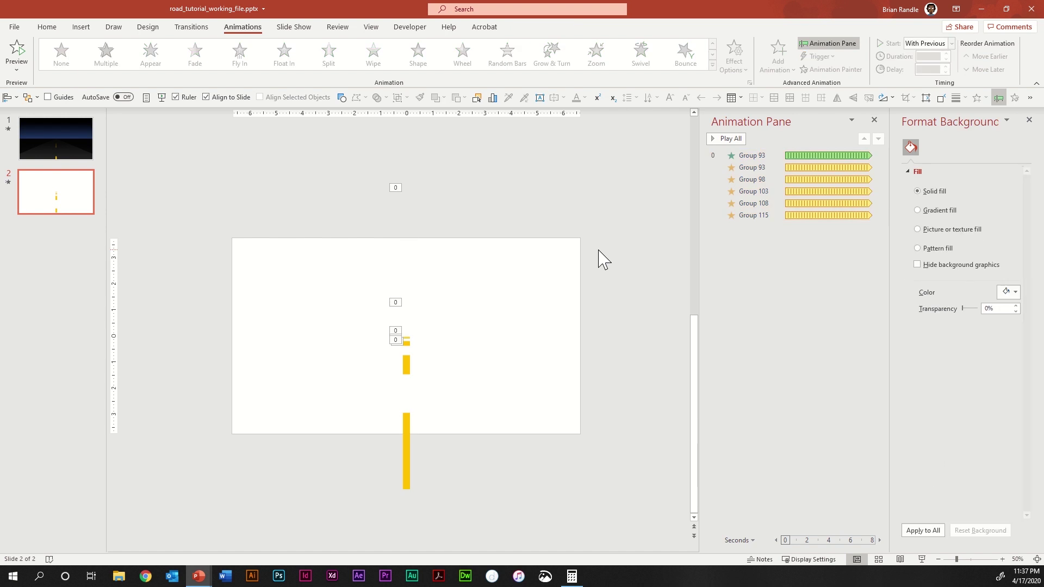
# Preview the thickened lane lines in a slide show of the current slide, and return to editing
pyautogui.click(923, 560)
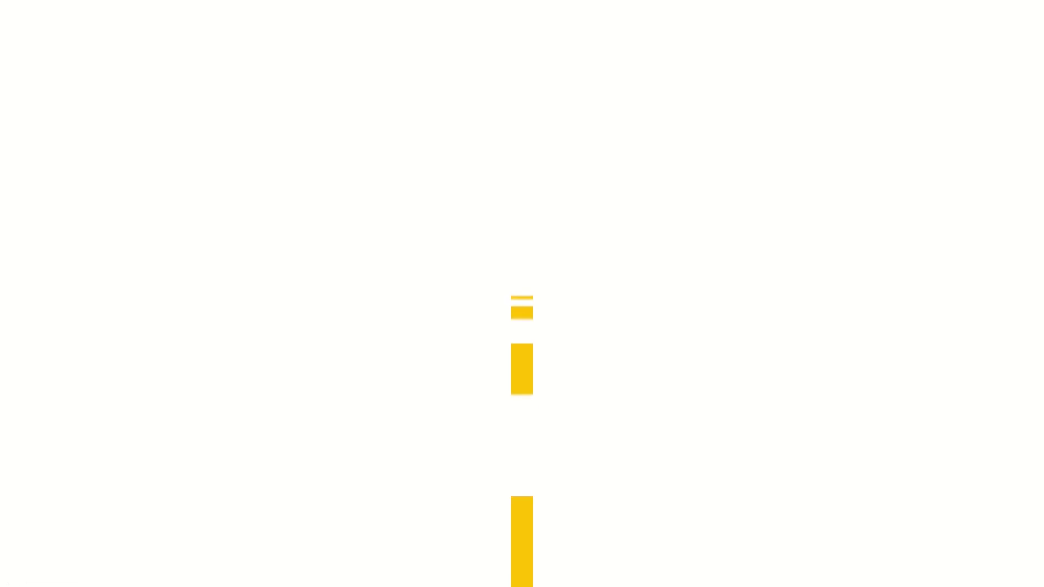
pyautogui.press('Escape')
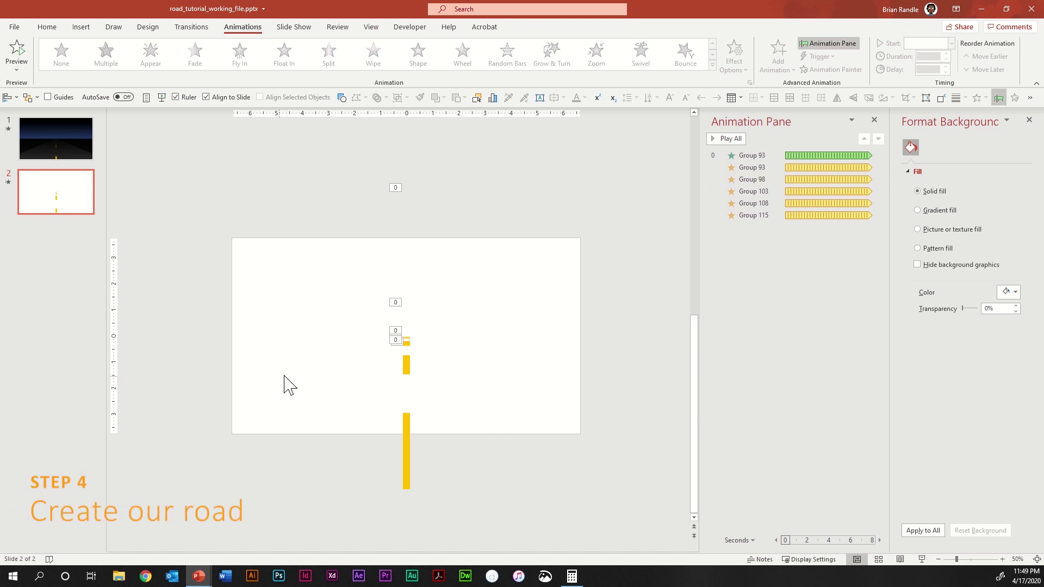
# Open the full set of available shapes to choose one for the road
pyautogui.click(47, 27)
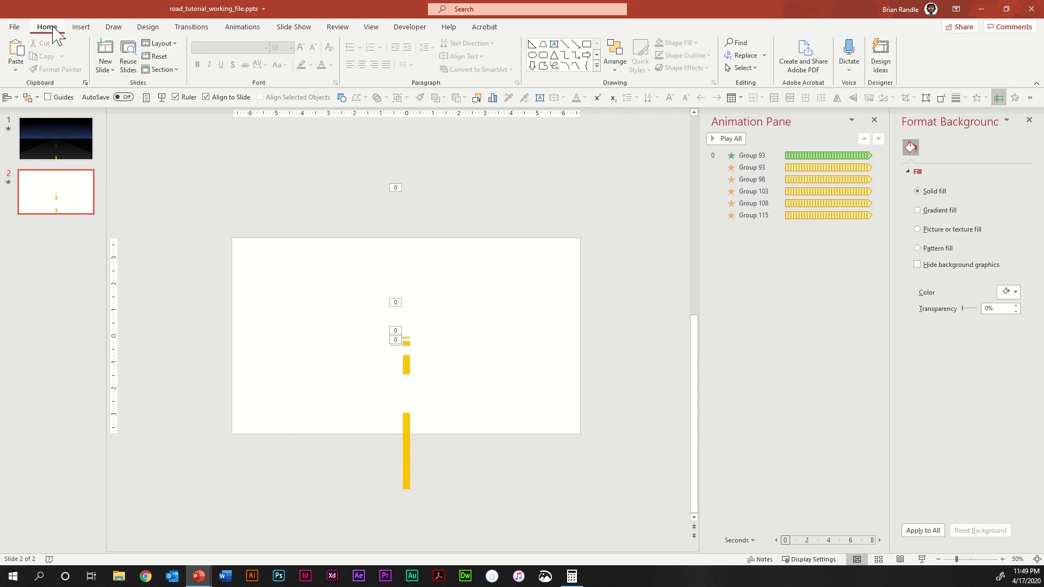
pyautogui.click(596, 65)
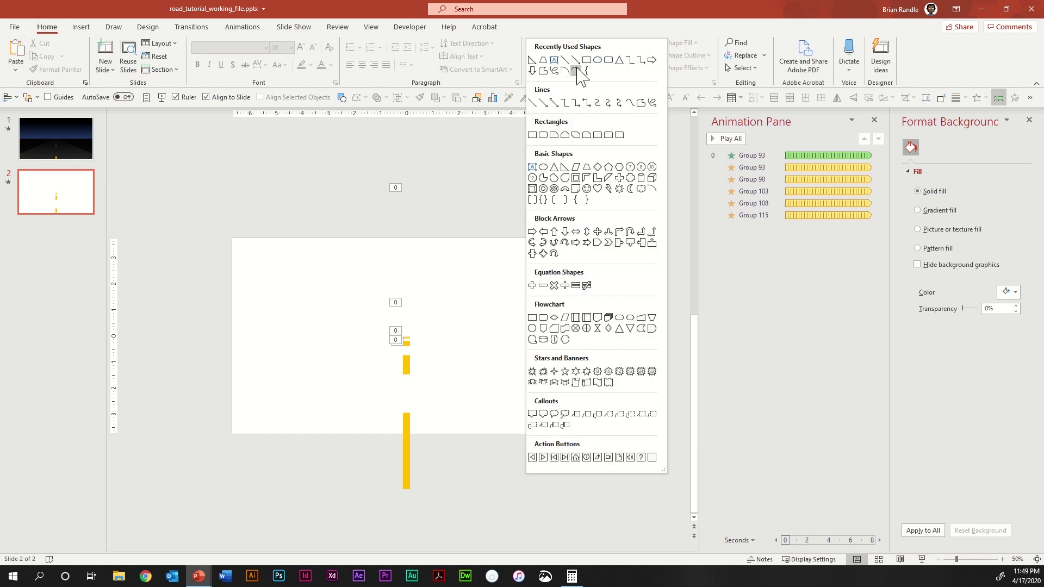